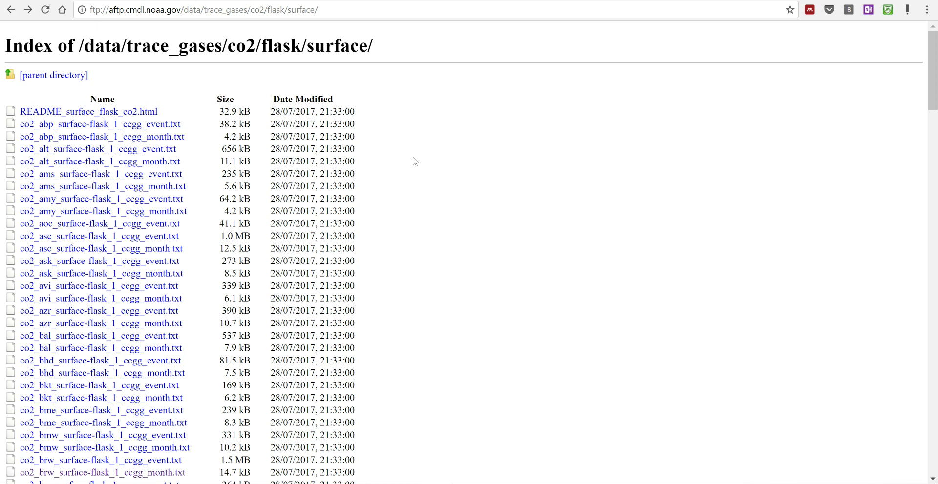
- Open co2_brw_surface-flask_1_ccgg_month.txt and copy its entire contents into the blank Sheet2 in Excel, starting at A1
{"action": "left_click", "coordinate": [932, 480]}
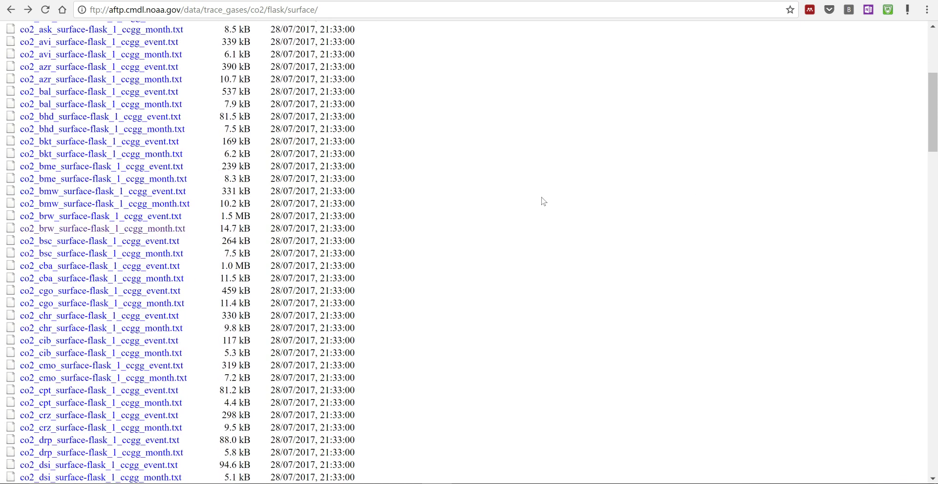
{"action": "left_click", "coordinate": [147, 230]}
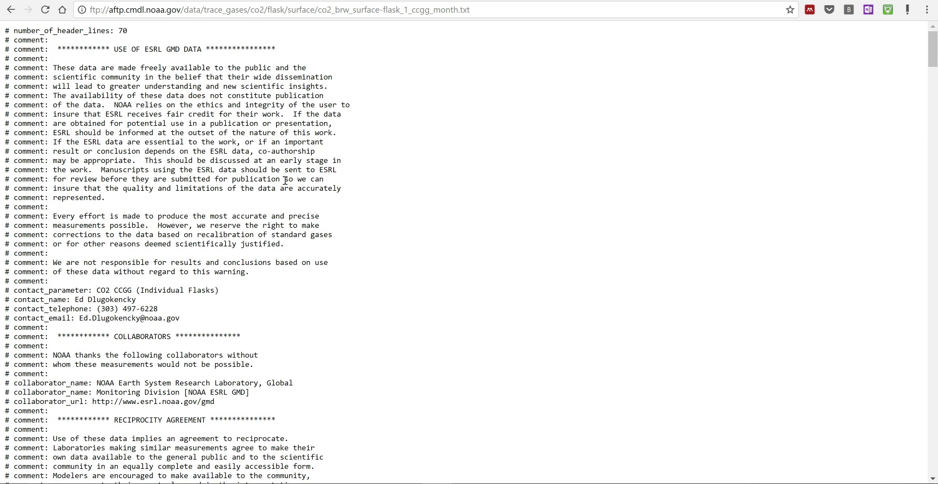
{"action": "key", "text": "ctrl+a"}
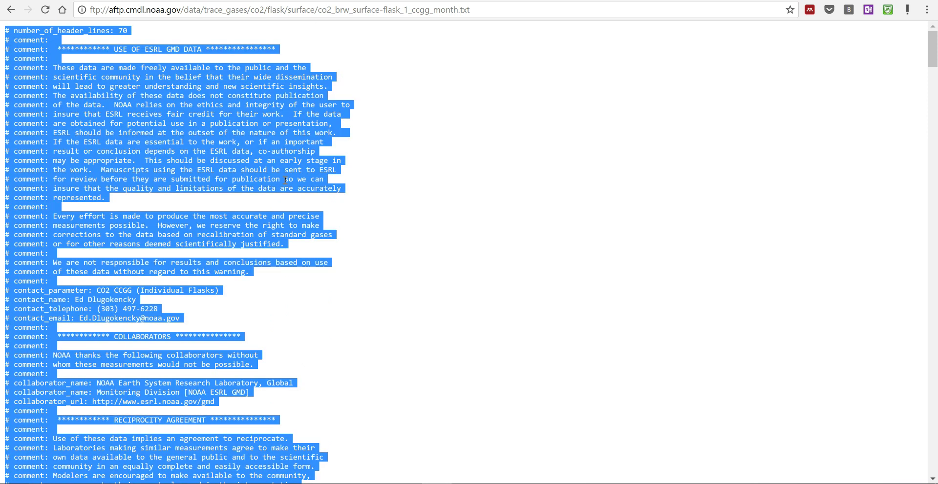
{"action": "key", "text": "alt+Tab"}
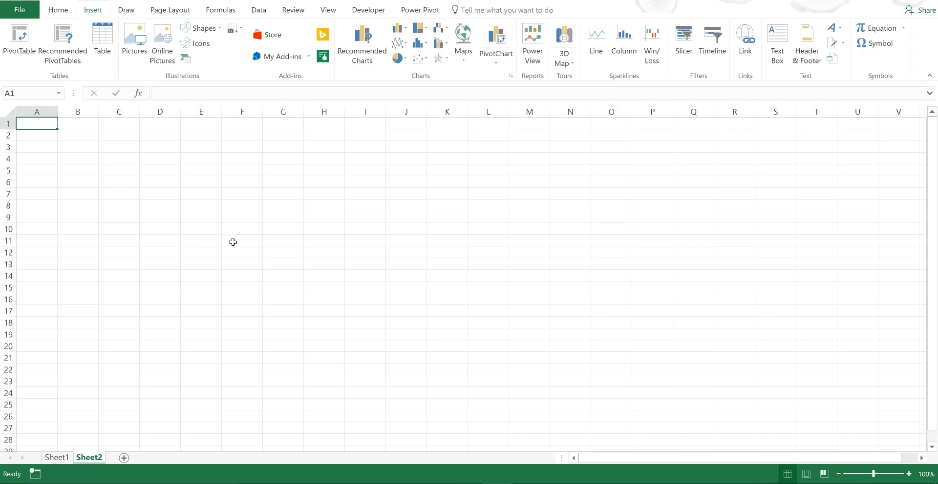
{"action": "key", "text": "ctrl+v"}
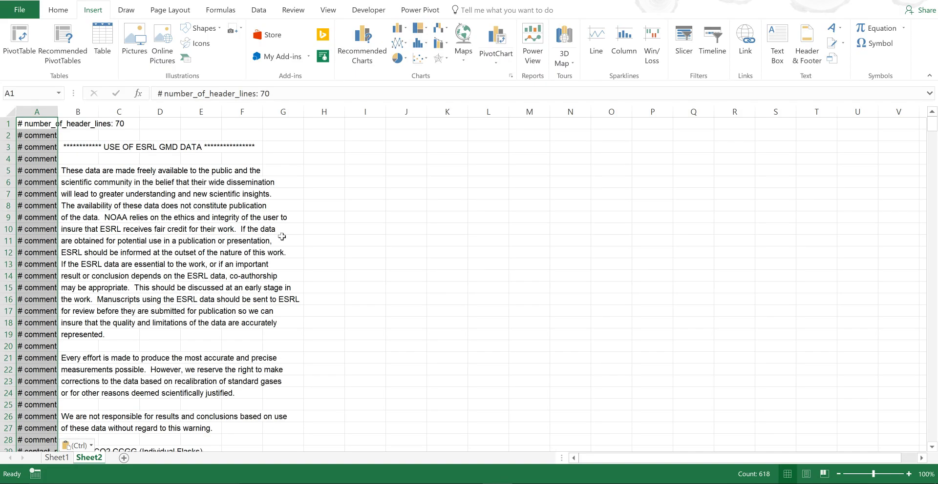
- Copy the entire contents of co2_smo_surface-flask_1_ccgg_month.txt from the browser's directory listing into a new Excel worksheet
{"action": "key", "text": "alt+Tab"}
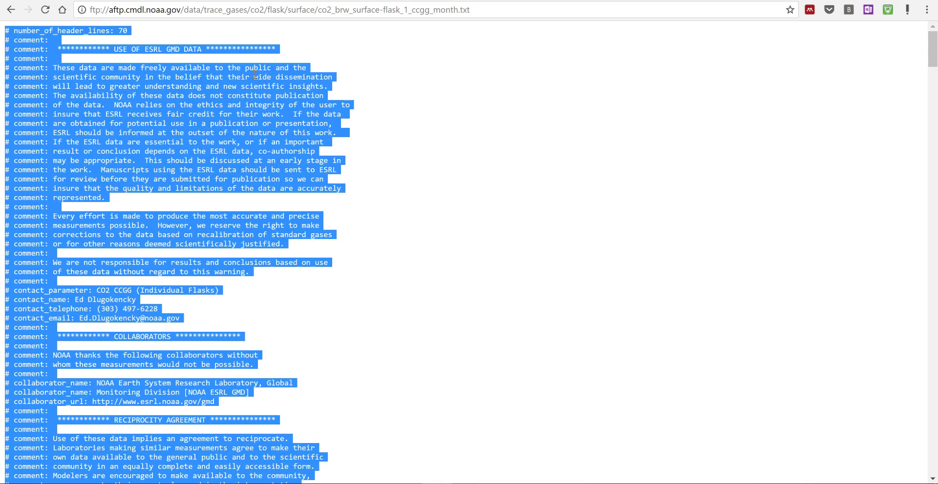
{"action": "left_click", "coordinate": [8, 10]}
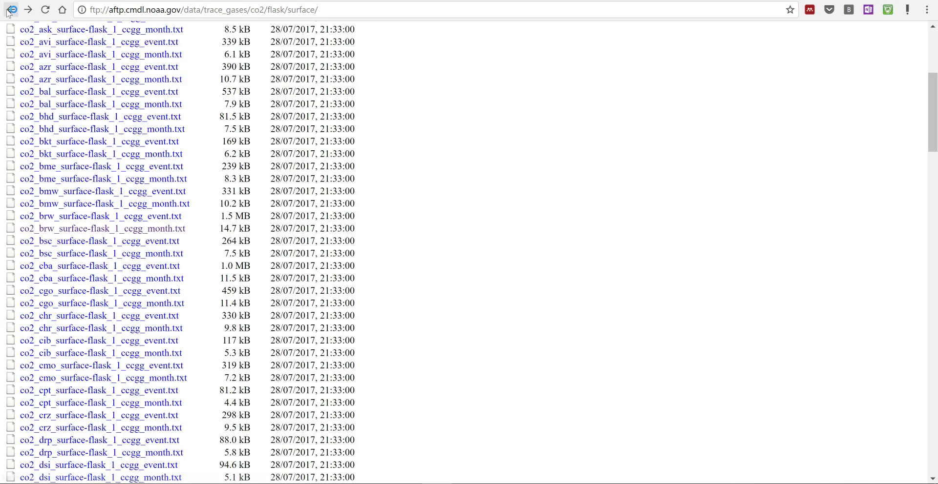
{"action": "left_click_drag", "start_coordinate": [931, 120], "coordinate": [924, 390]}
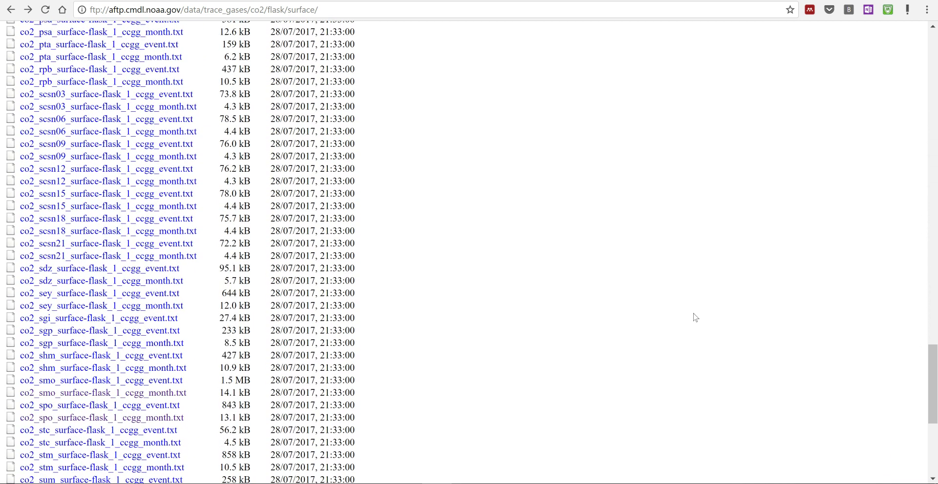
{"action": "left_click", "coordinate": [152, 395]}
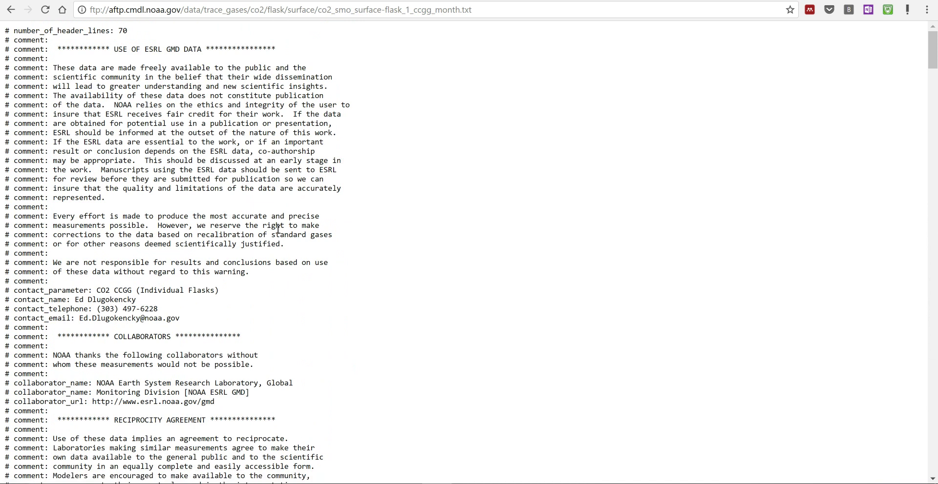
{"action": "key", "text": "ctrl+a"}
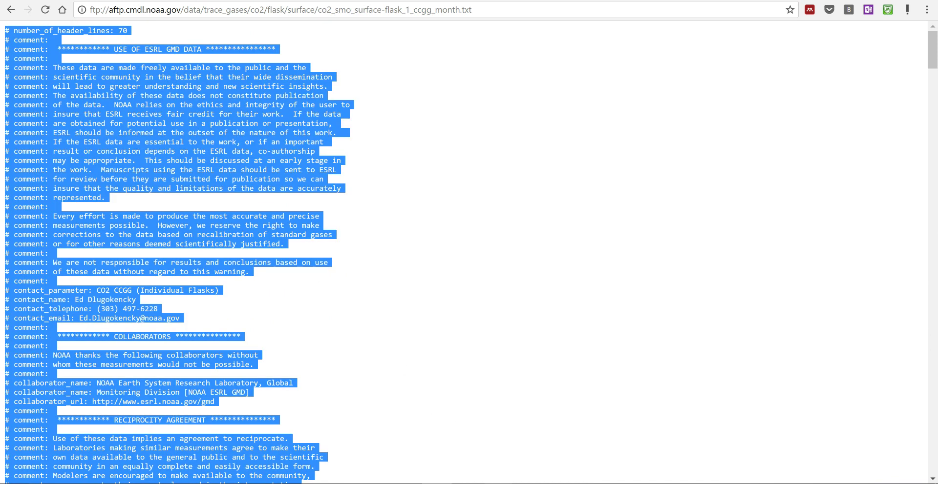
{"action": "key", "text": "ctrl+c"}
{"action": "key", "text": "alt+Tab"}
{"action": "key", "text": "ctrl+v"}
{"action": "left_click", "coordinate": [123, 459]}
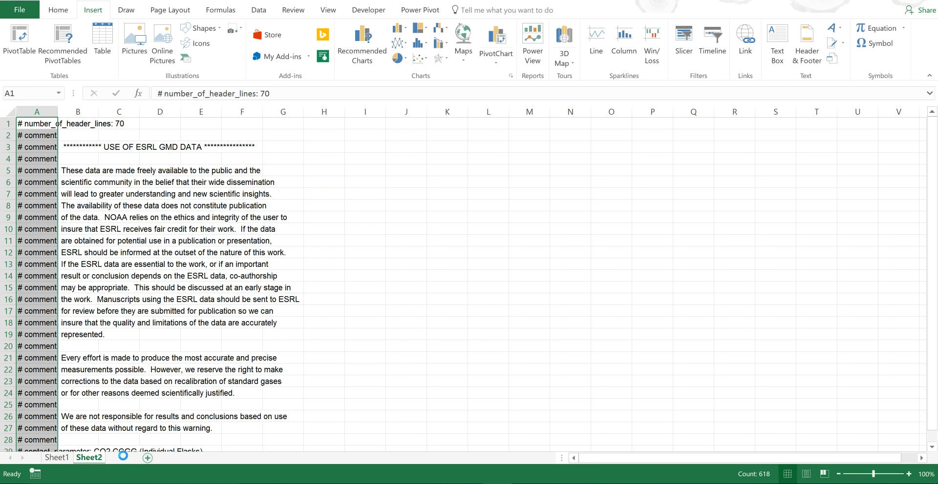
{"action": "key", "text": "ctrl+v"}
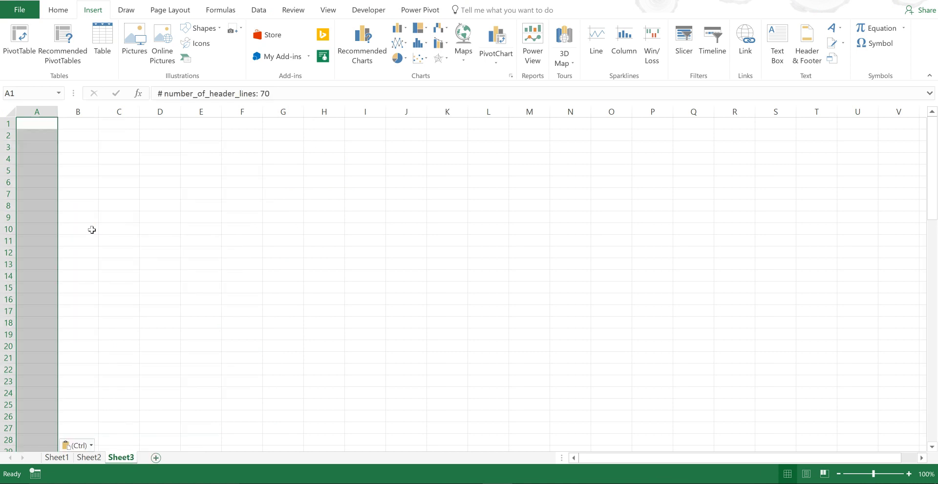
- Copy the entire contents of co2_spo_surface-flask_1_ccgg_month.txt from the browser into another new Excel worksheet
{"action": "key", "text": "alt+Tab"}
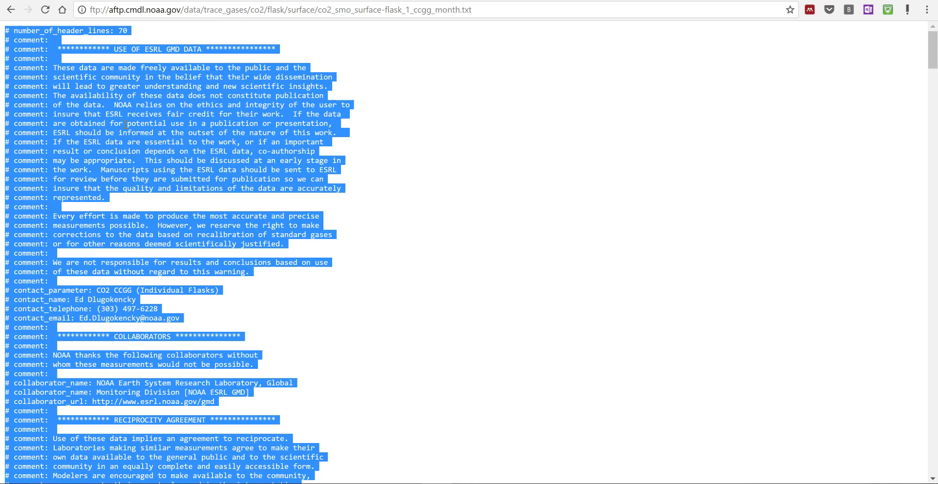
{"action": "left_click", "coordinate": [9, 11]}
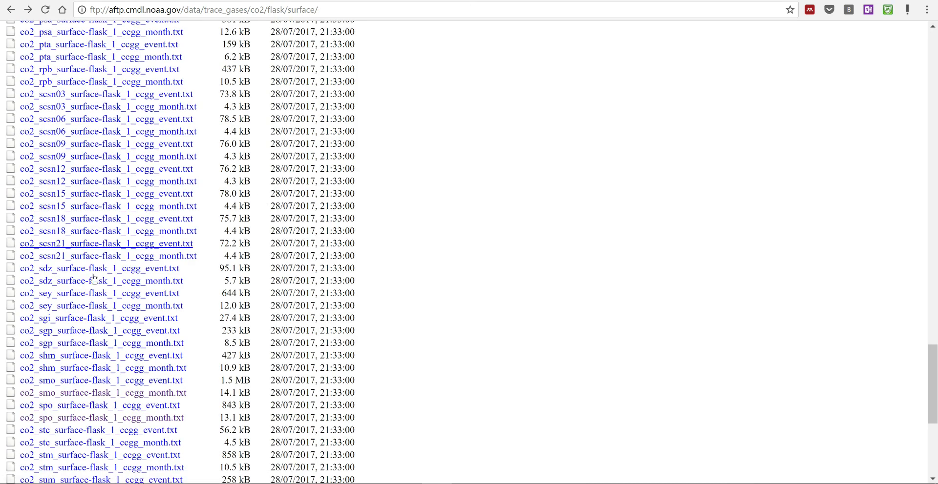
{"action": "left_click", "coordinate": [90, 419]}
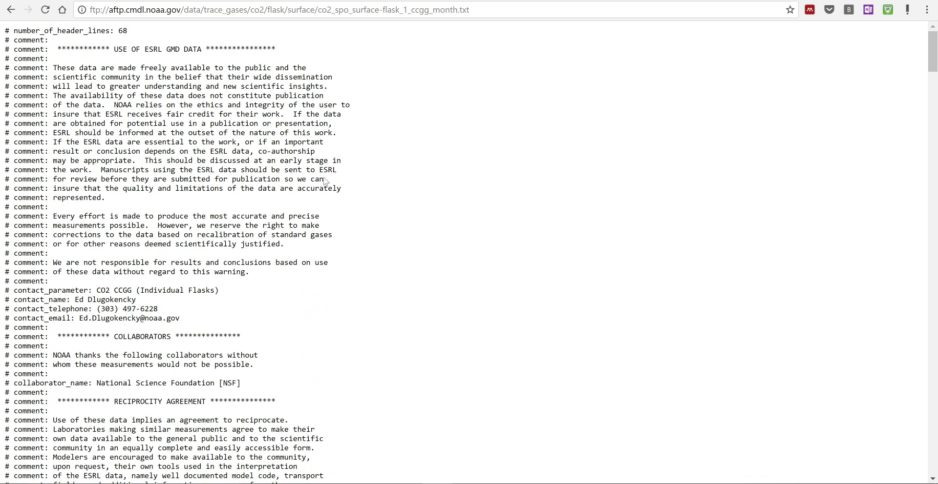
{"action": "key", "text": "ctrl+a"}
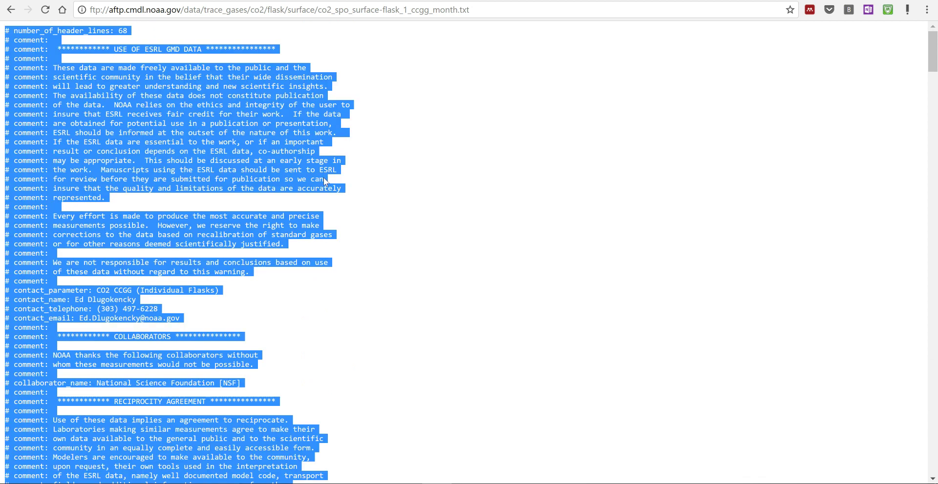
{"action": "key", "text": "alt+Tab"}
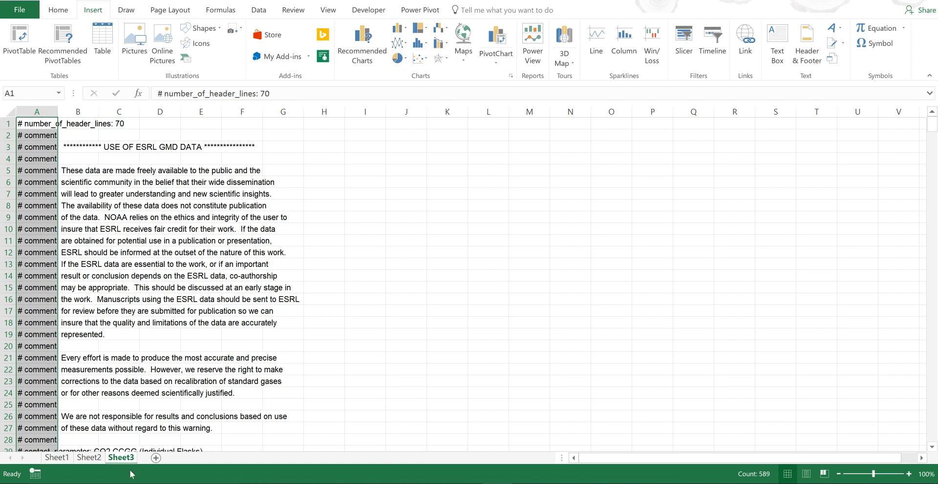
{"action": "left_click", "coordinate": [156, 458]}
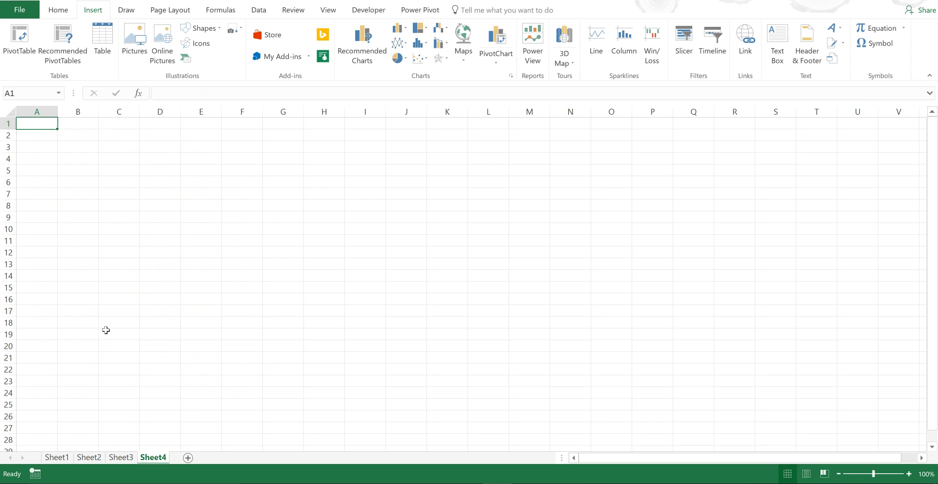
{"action": "left_click", "coordinate": [360, 215]}
- Delete comment rows 1 to 67 from Sheet4, keeping the data_fields line as the first row
{"action": "left_click_drag", "start_coordinate": [8, 124], "coordinate": [7, 391]}
{"action": "right_click", "coordinate": [7, 390]}
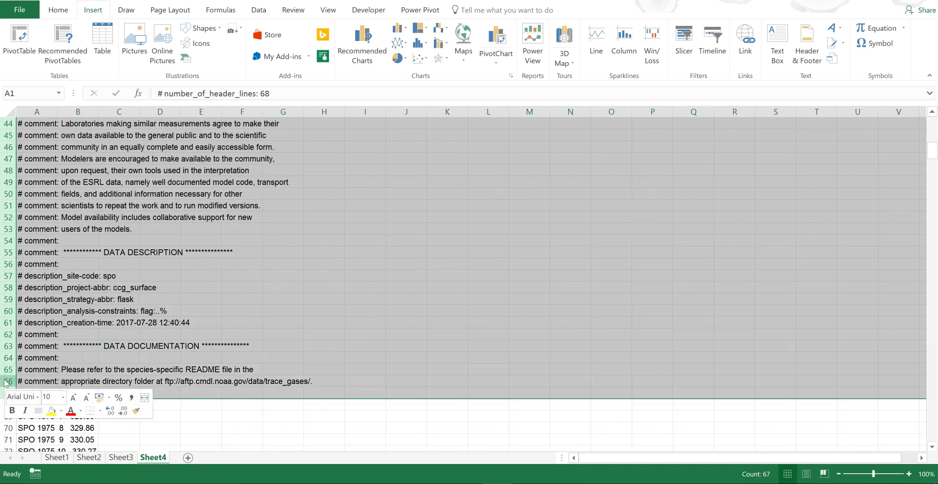
{"action": "left_click", "coordinate": [32, 297]}
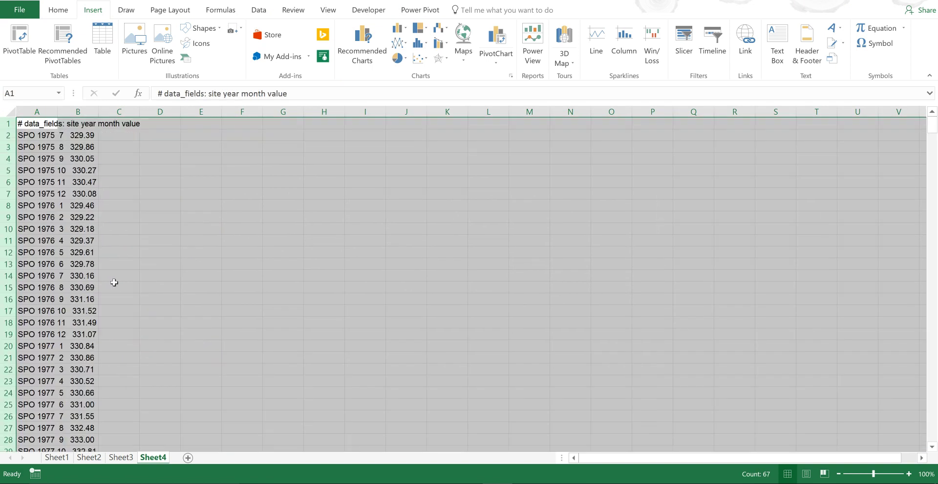
{"action": "left_click", "coordinate": [193, 228]}
- Delete comment rows 1 to 69 from Sheet3, keeping the data_fields line and the SMO records
{"action": "left_click", "coordinate": [121, 458]}
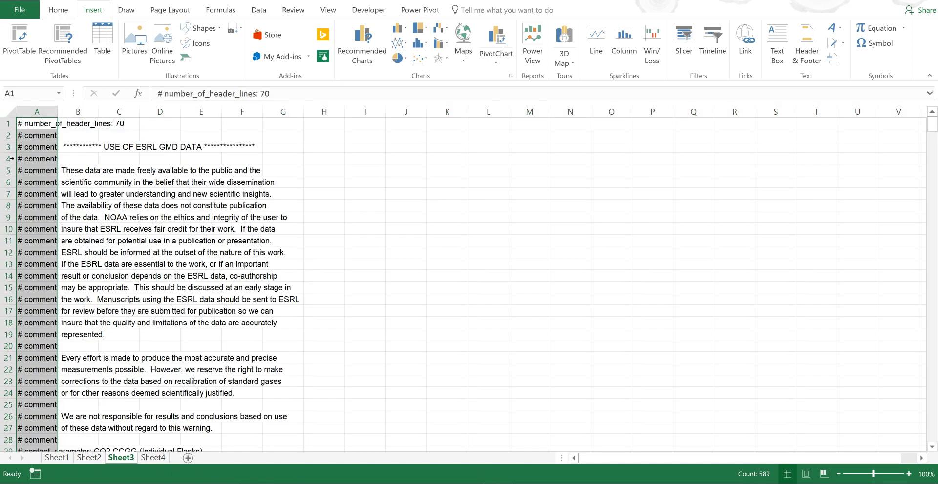
{"action": "left_click_drag", "start_coordinate": [7, 124], "coordinate": [5, 267]}
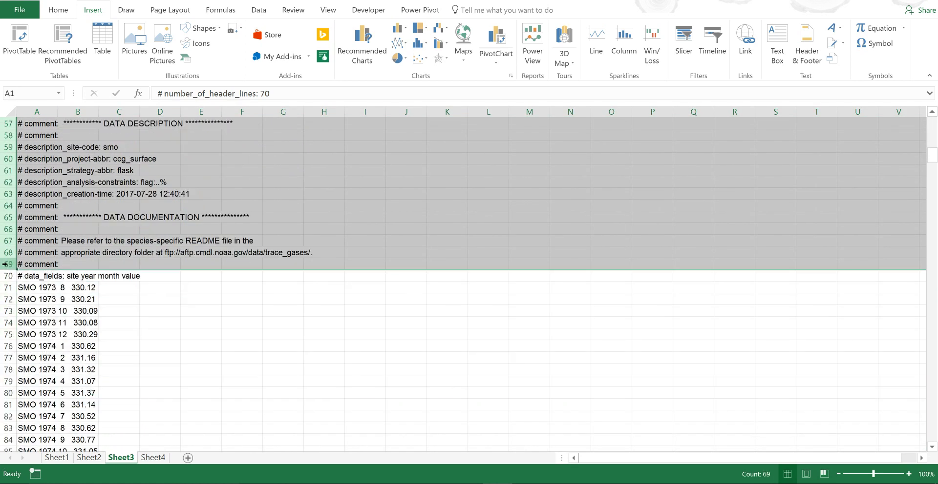
{"action": "right_click", "coordinate": [6, 266]}
{"action": "left_click", "coordinate": [38, 362]}
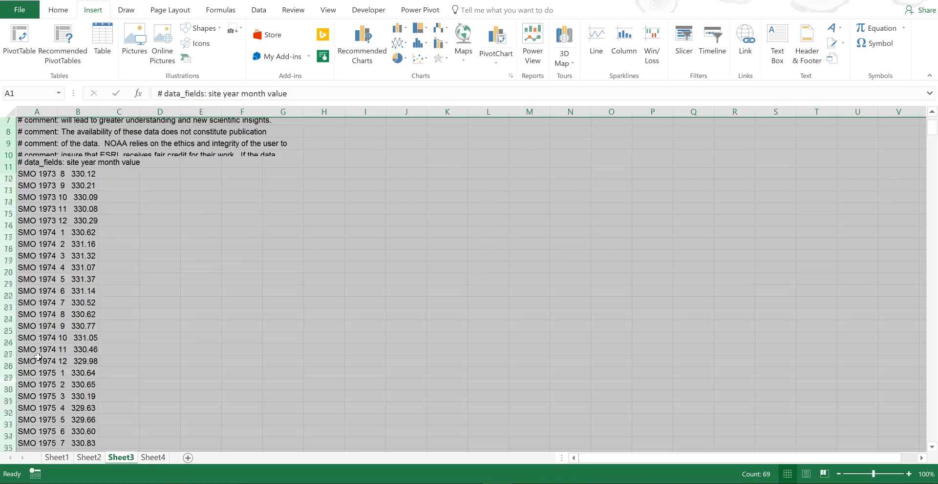
- Delete comment rows 1 to 69 from Sheet2, keeping the data_fields line and the BRW records
{"action": "left_click", "coordinate": [89, 459]}
{"action": "left_click_drag", "start_coordinate": [8, 123], "coordinate": [13, 265]}
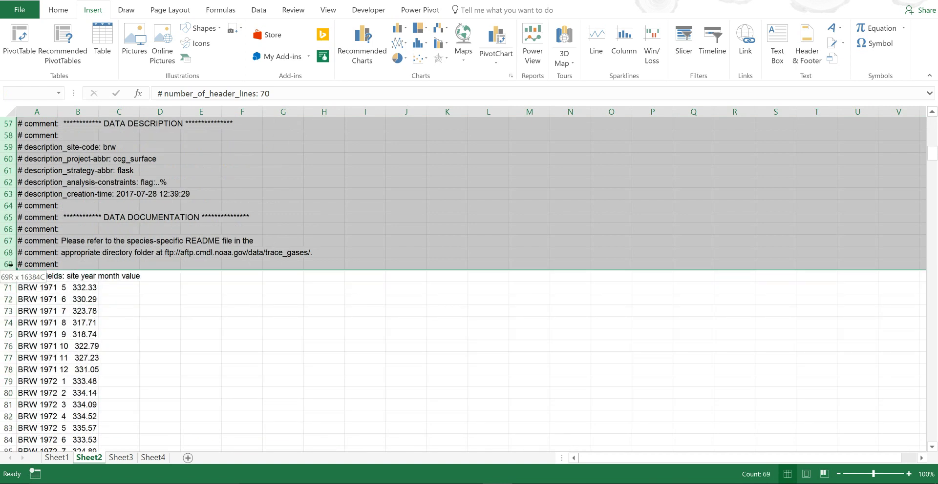
{"action": "right_click", "coordinate": [13, 265]}
{"action": "left_click", "coordinate": [50, 362]}
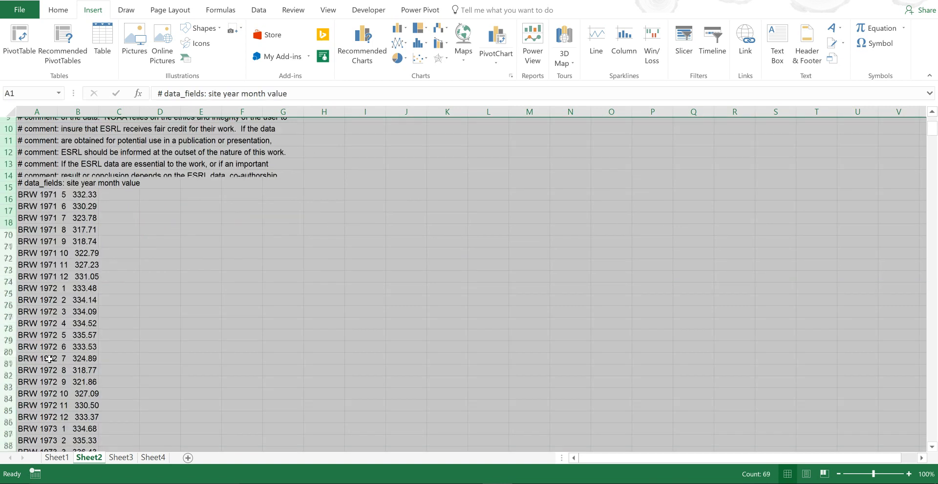
{"action": "left_click", "coordinate": [136, 161]}
- Split column A of Sheet2 with Text to Columns, using delimited data with space as a delimiter
{"action": "left_click", "coordinate": [37, 111]}
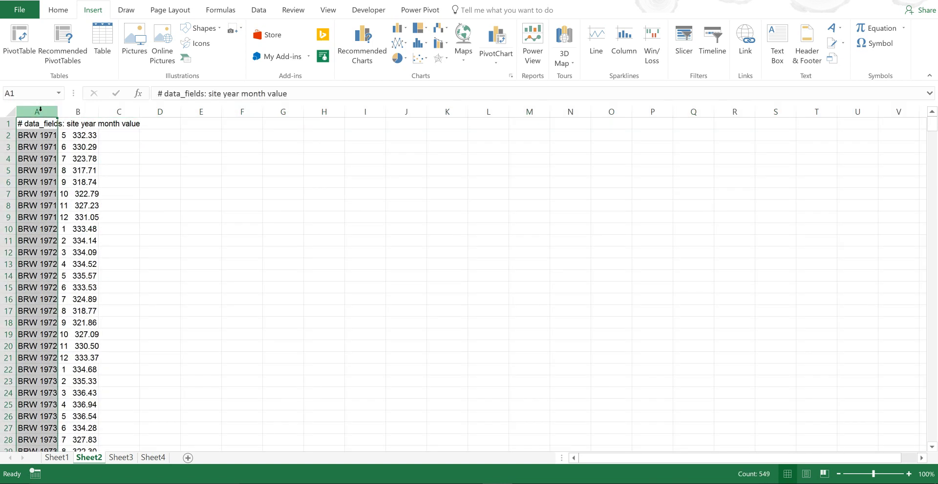
{"action": "left_click", "coordinate": [259, 10]}
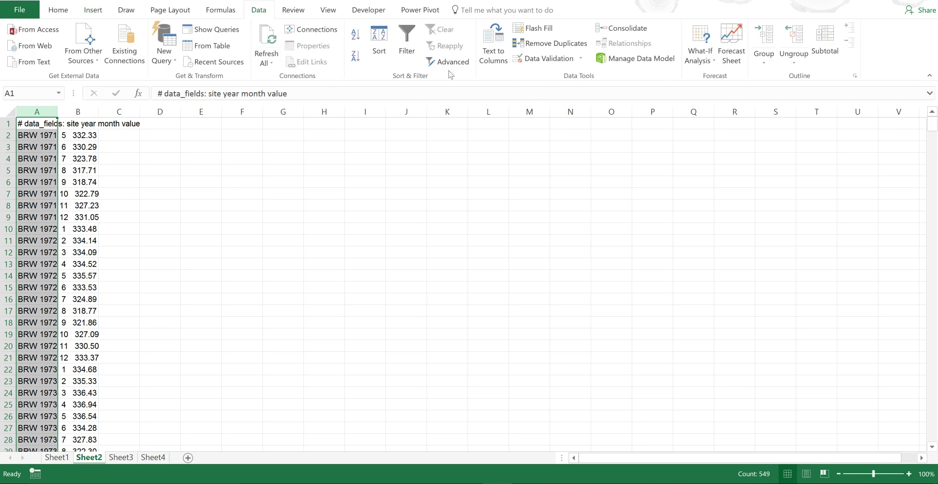
{"action": "left_click", "coordinate": [493, 51]}
{"action": "left_click", "coordinate": [251, 117]}
{"action": "left_click", "coordinate": [468, 303]}
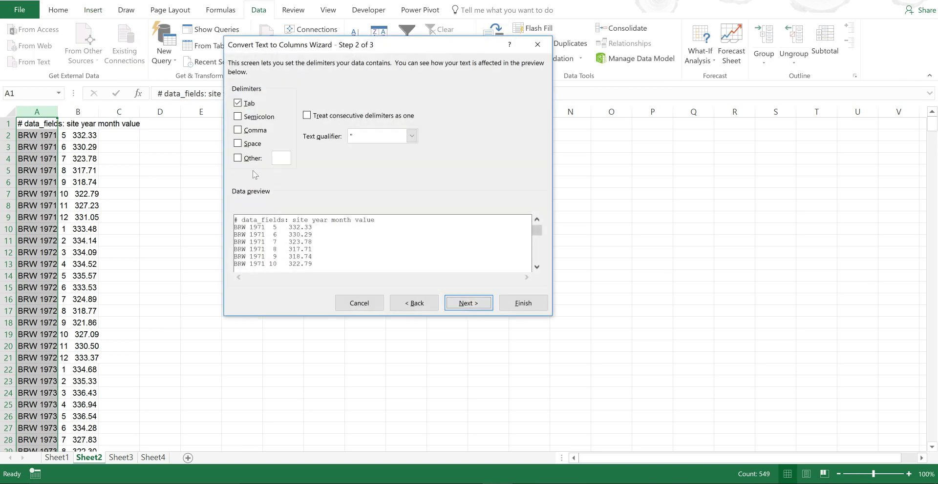
{"action": "left_click", "coordinate": [238, 144]}
{"action": "left_click", "coordinate": [468, 303]}
{"action": "left_click", "coordinate": [521, 303]}
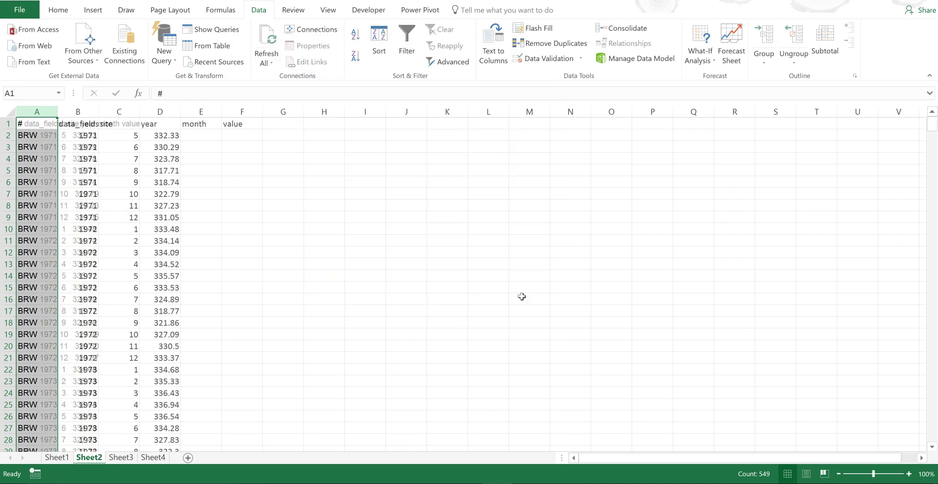
- Remove the "#" and "data_fields:" labels in Sheet2 and shift the site, year, month and value headers to A1:D1
{"action": "left_click", "coordinate": [243, 170]}
{"action": "left_click_drag", "start_coordinate": [24, 124], "coordinate": [139, 130]}
{"action": "key", "text": "Delete"}
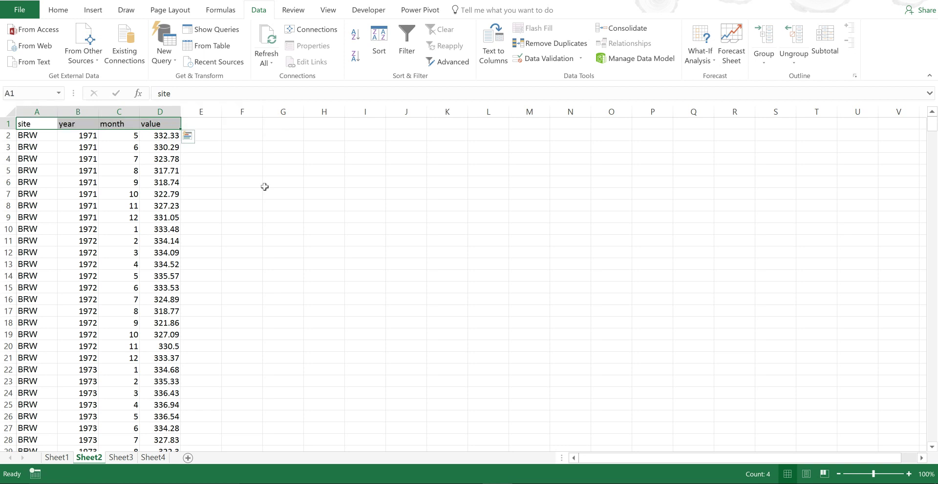
{"action": "left_click", "coordinate": [266, 184]}
- Split column A of Sheet3 into separate columns with Text to Columns, using delimited data separated at spaces
{"action": "left_click", "coordinate": [119, 459]}
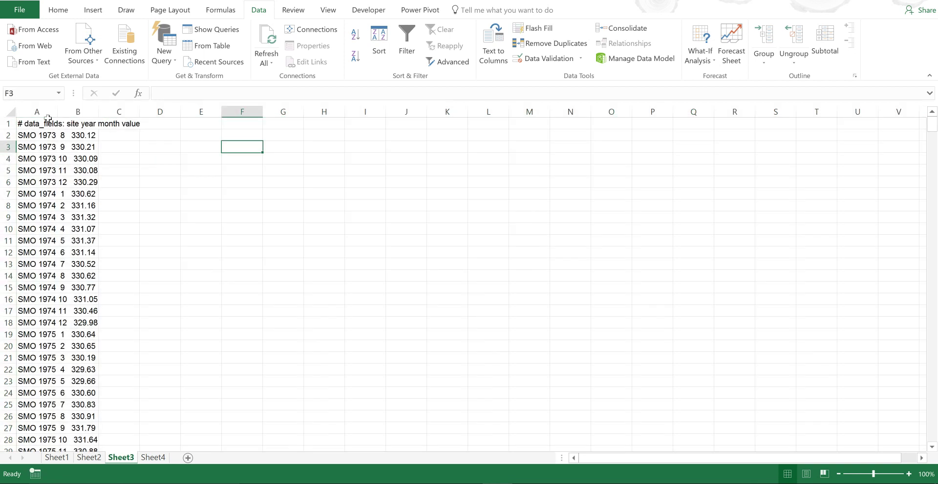
{"action": "left_click", "coordinate": [44, 112]}
{"action": "left_click", "coordinate": [492, 54]}
{"action": "left_click", "coordinate": [273, 119]}
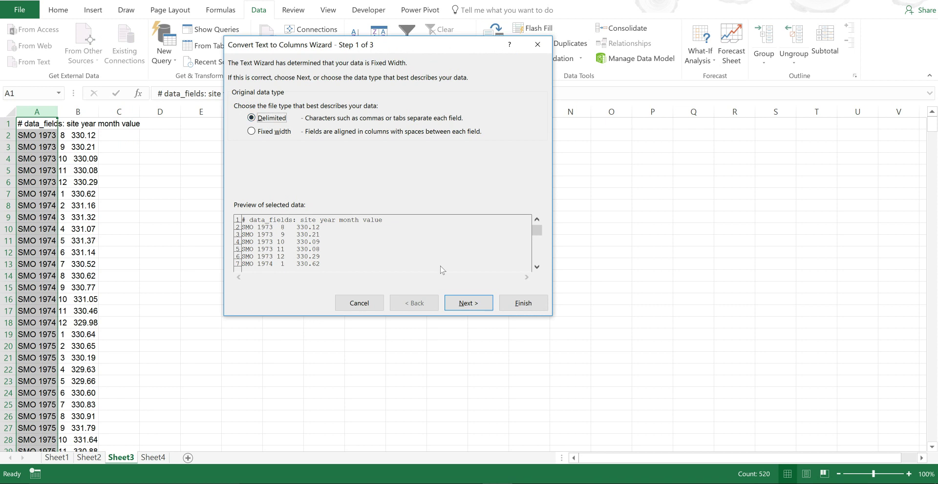
{"action": "left_click", "coordinate": [470, 305]}
{"action": "left_click", "coordinate": [469, 303]}
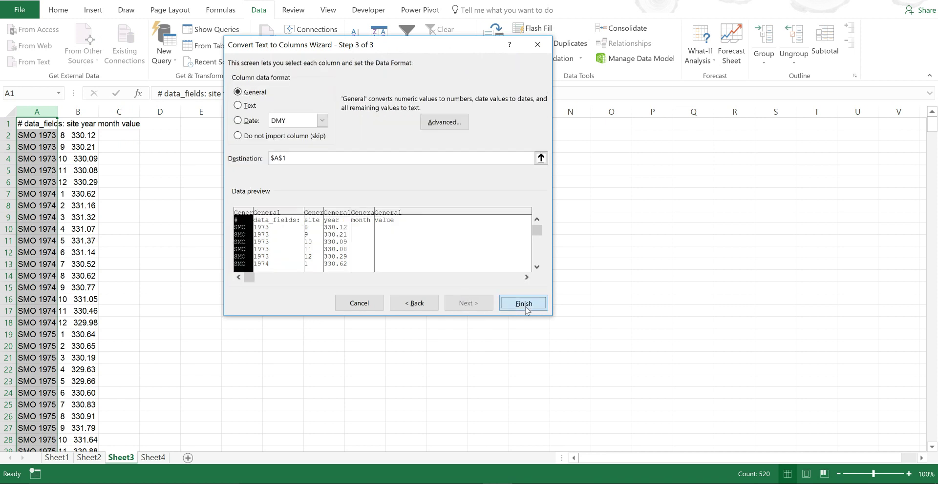
{"action": "left_click", "coordinate": [523, 304]}
{"action": "left_click", "coordinate": [282, 182]}
- Clear the "#" and "data_fields:" labels in Sheet3 and move the site, year, month and value headers to A1:D1
{"action": "left_click_drag", "start_coordinate": [40, 122], "coordinate": [90, 124]}
{"action": "key", "text": "Delete"}
{"action": "left_click", "coordinate": [117, 123]}
{"action": "left_click_drag", "start_coordinate": [171, 130], "coordinate": [234, 126]}
{"action": "left_click_drag", "start_coordinate": [169, 129], "coordinate": [87, 132]}
{"action": "left_click", "coordinate": [201, 182]}
- Split column A of Sheet4 into separate columns with Text to Columns, using delimited data with space as the delimiter
{"action": "left_click", "coordinate": [153, 458]}
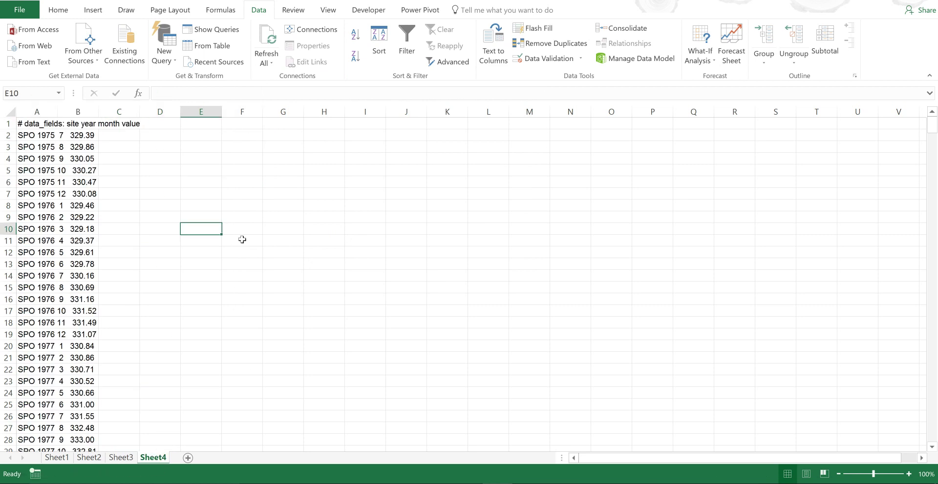
{"action": "left_click", "coordinate": [242, 241]}
{"action": "left_click", "coordinate": [32, 112]}
{"action": "left_click", "coordinate": [493, 54]}
{"action": "left_click", "coordinate": [252, 117]}
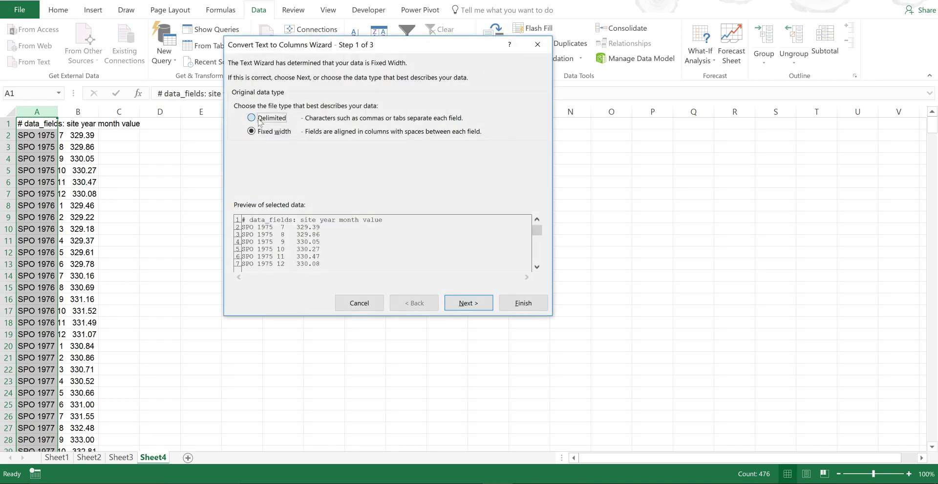
{"action": "left_click", "coordinate": [475, 305]}
{"action": "left_click", "coordinate": [468, 305]}
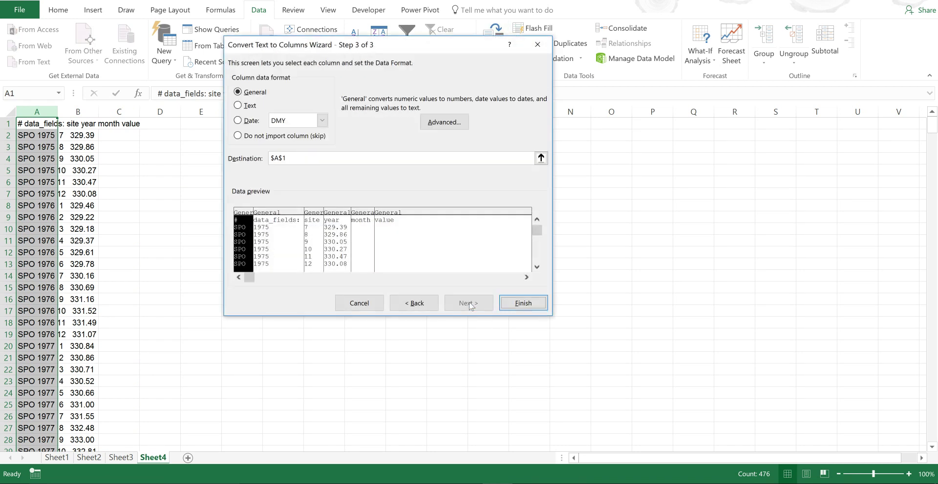
{"action": "left_click", "coordinate": [520, 304]}
- Remove the "#" and "data_fields:" labels in Sheet4 and shift the site, year, month and value headers to A1:D1
{"action": "left_click_drag", "start_coordinate": [36, 122], "coordinate": [126, 132]}
{"action": "key", "text": "Delete"}
{"action": "left_click", "coordinate": [288, 193]}
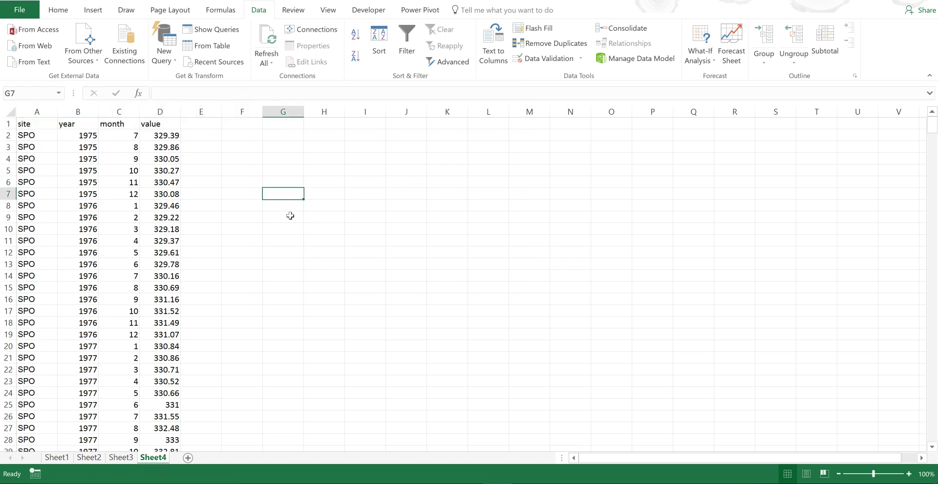
- Copy the MLO data in columns A to E of Sheet1 into Sheet2 starting at F1
{"action": "left_click", "coordinate": [56, 458]}
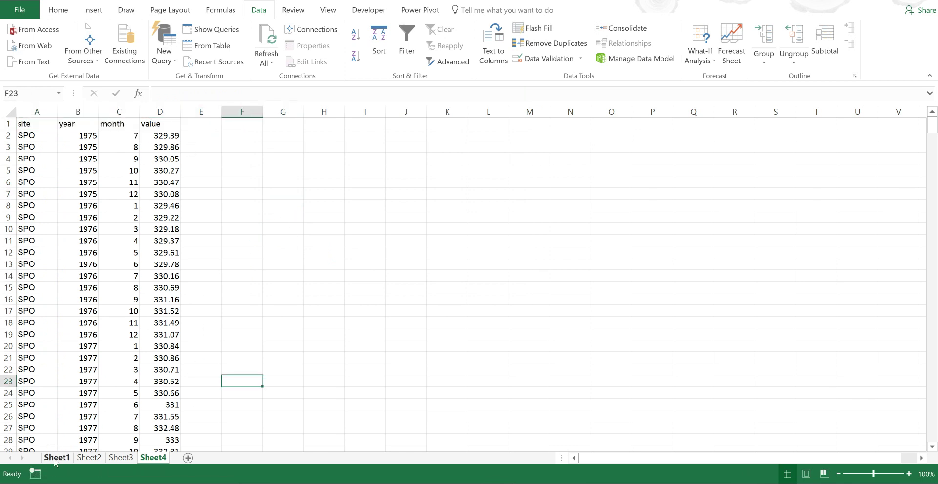
{"action": "left_click", "coordinate": [57, 194]}
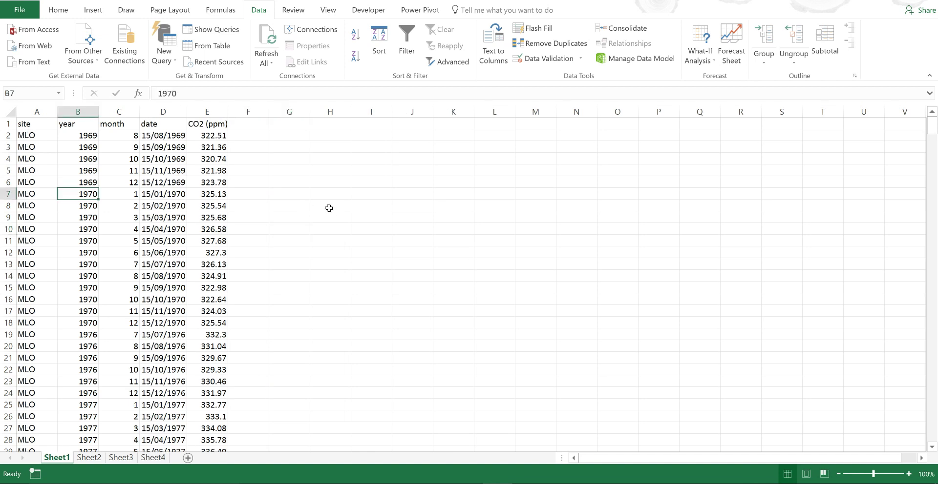
{"action": "left_click", "coordinate": [268, 185]}
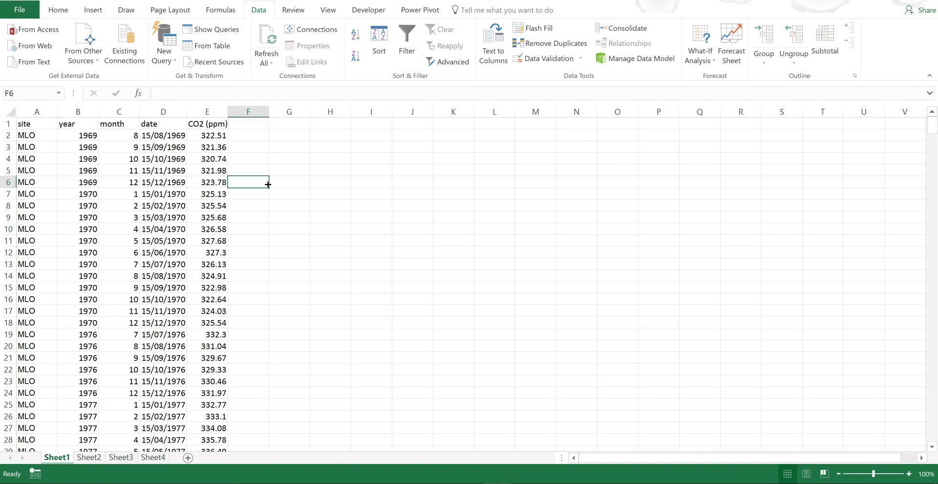
{"action": "left_click_drag", "start_coordinate": [46, 107], "coordinate": [198, 107]}
{"action": "key", "text": "ctrl+c"}
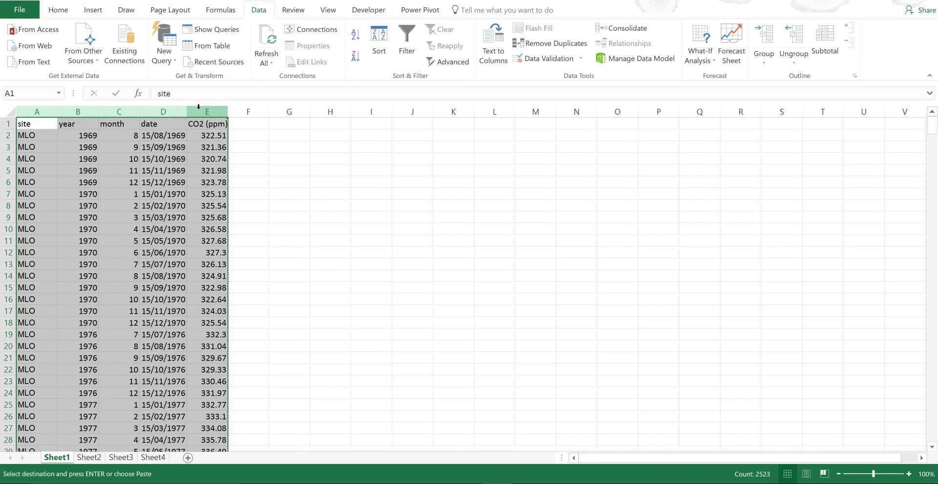
{"action": "left_click", "coordinate": [89, 459]}
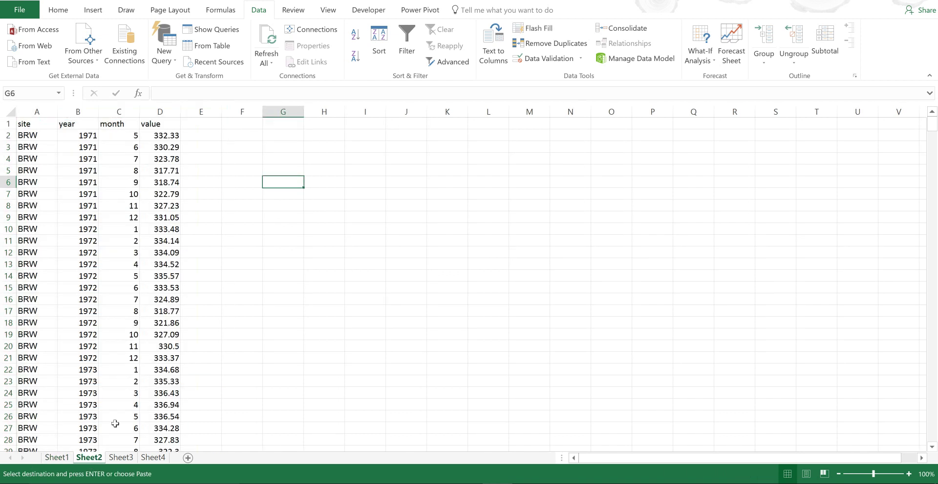
{"action": "left_click", "coordinate": [236, 124]}
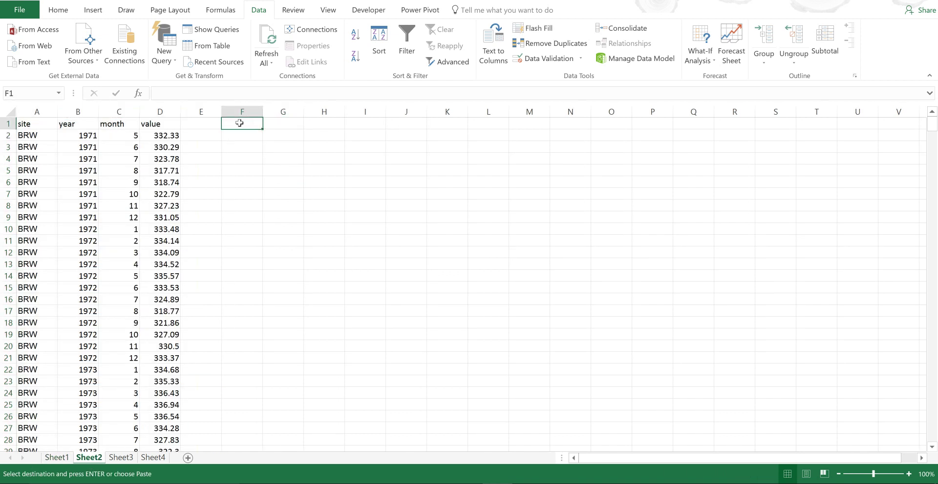
{"action": "key", "text": "ctrl+v"}
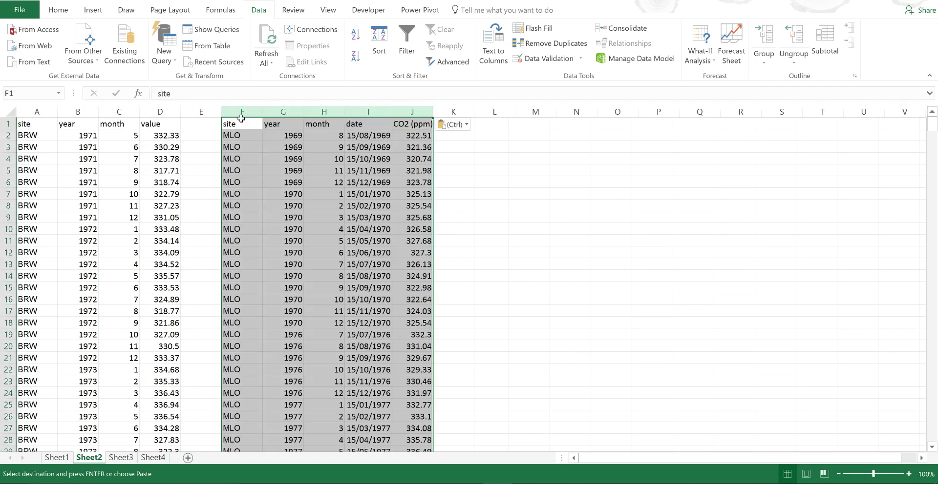
{"action": "left_click", "coordinate": [463, 209]}
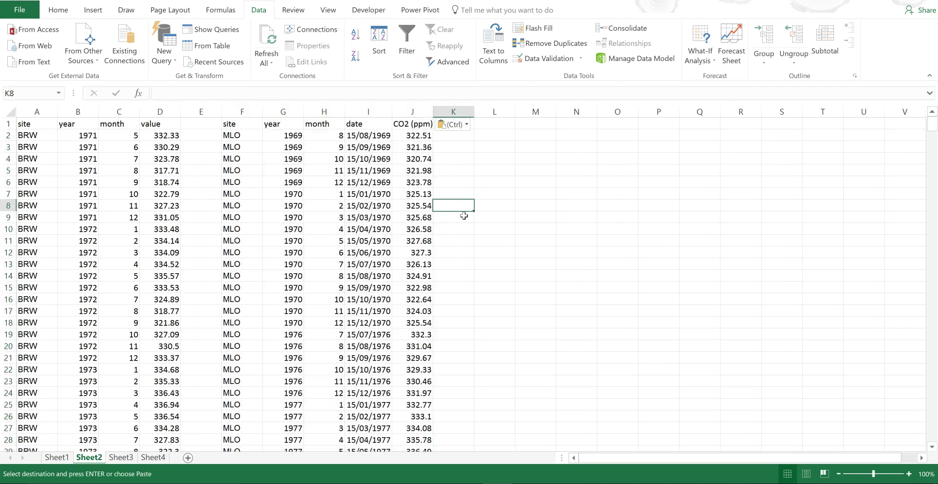
- Copy the SMO data in columns A to D of Sheet3 into Sheet2 starting at L1
{"action": "left_click", "coordinate": [121, 458]}
{"action": "left_click", "coordinate": [266, 194]}
{"action": "left_click_drag", "start_coordinate": [27, 112], "coordinate": [143, 113]}
{"action": "key", "text": "ctrl+c"}
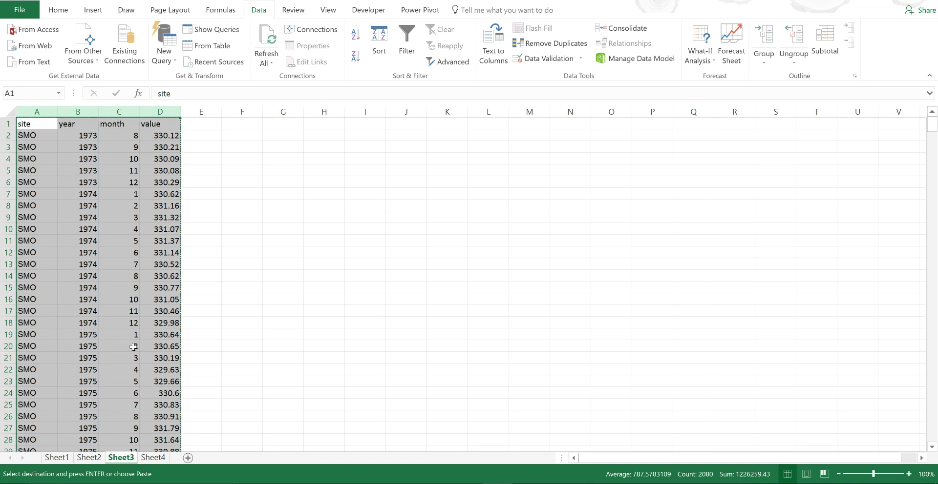
{"action": "left_click", "coordinate": [93, 459]}
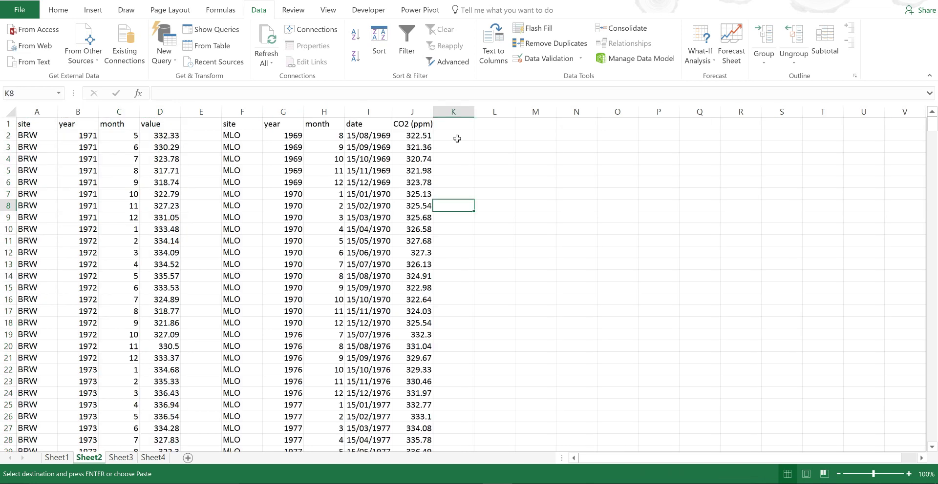
{"action": "left_click", "coordinate": [487, 128]}
{"action": "key", "text": "ctrl+v"}
- Copy the SPO data from Sheet4 into Sheet2 starting at Q1
{"action": "left_click", "coordinate": [152, 459]}
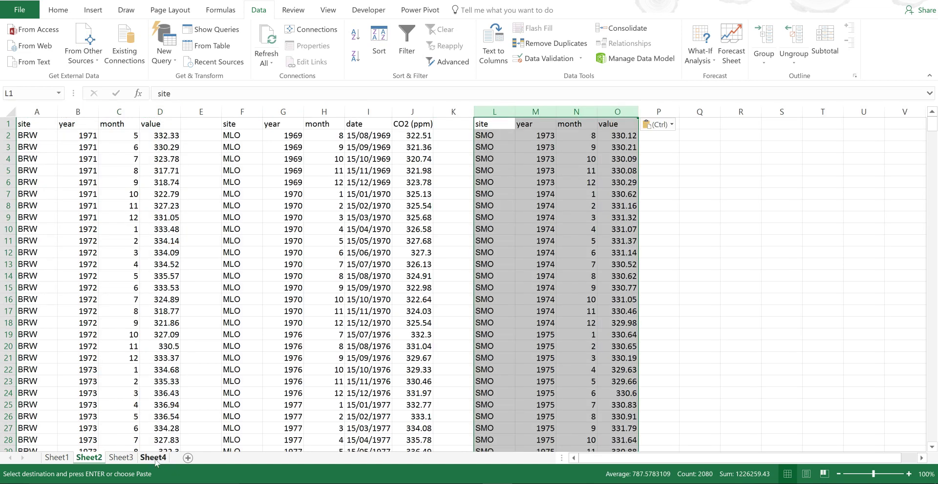
{"action": "left_click_drag", "start_coordinate": [54, 111], "coordinate": [155, 109]}
{"action": "key", "text": "ctrl+c"}
{"action": "left_click", "coordinate": [88, 458]}
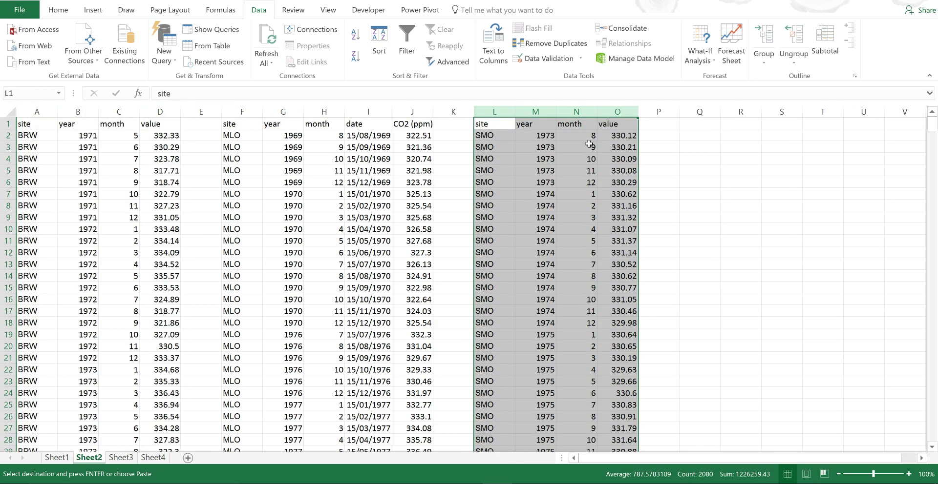
{"action": "left_click", "coordinate": [691, 125]}
{"action": "key", "text": "ctrl+v"}
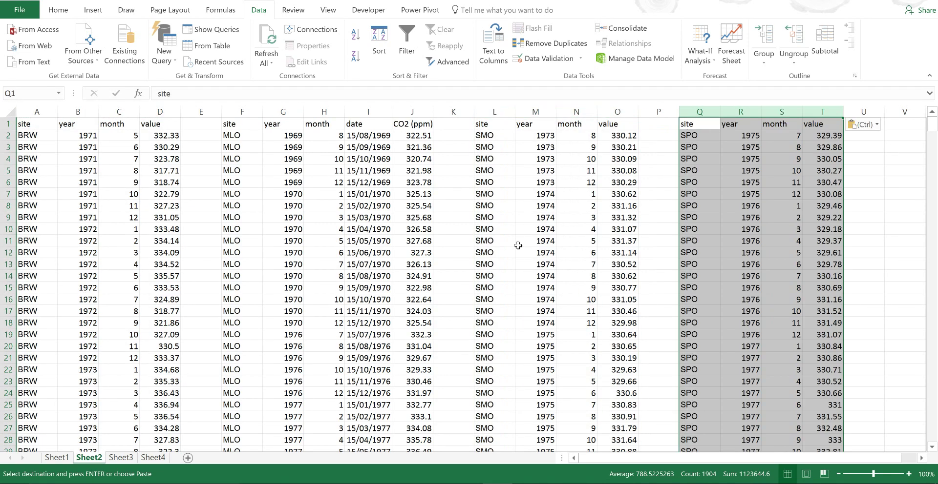
{"action": "left_click", "coordinate": [495, 252]}
- Delete Sheet1, Sheet3 and Sheet4 together, keeping only Sheet2
{"action": "left_click", "coordinate": [56, 458]}
{"action": "left_click", "coordinate": [121, 458], "text": "ctrl"}
{"action": "left_click", "coordinate": [153, 458], "text": "ctrl"}
{"action": "right_click", "coordinate": [152, 460]}
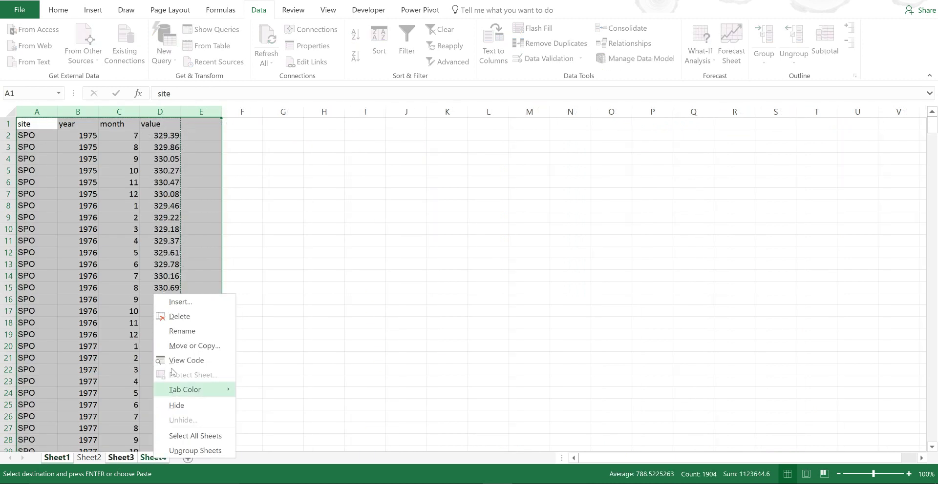
{"action": "left_click", "coordinate": [180, 318]}
{"action": "left_click", "coordinate": [448, 272]}
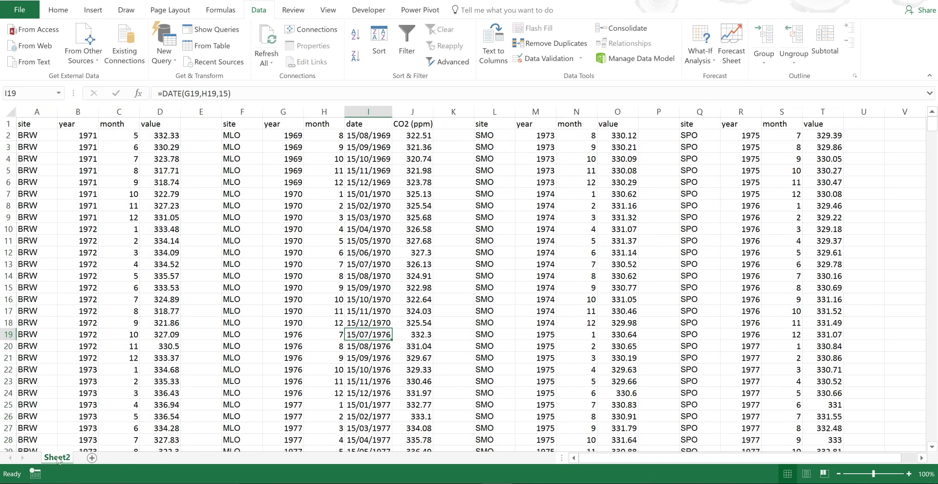
- Insert a blank column before each value column of the BRW, SMO and SPO data in Sheet2
{"action": "left_click", "coordinate": [369, 183]}
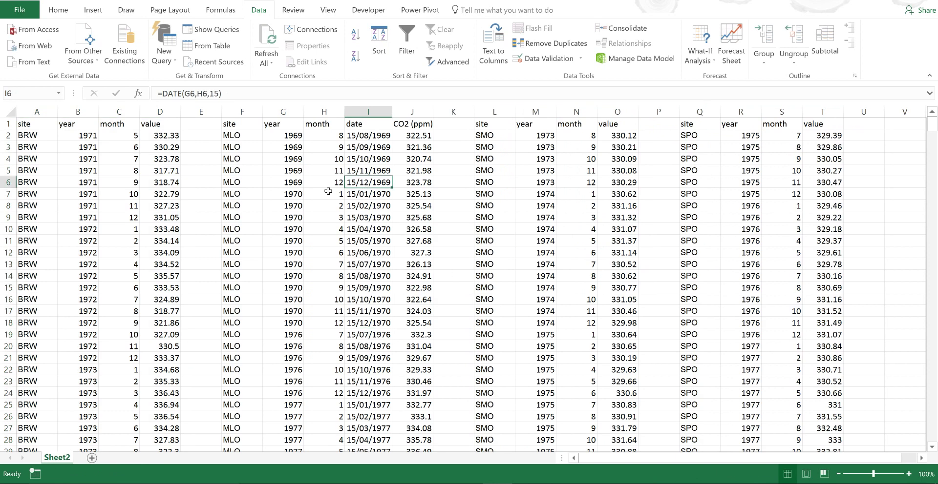
{"action": "left_click", "coordinate": [197, 155]}
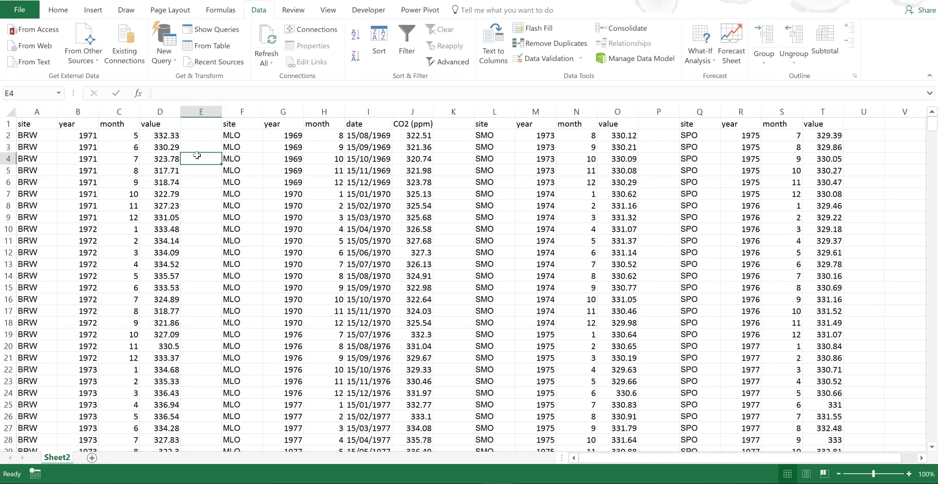
{"action": "left_click", "coordinate": [65, 123]}
{"action": "left_click", "coordinate": [120, 124]}
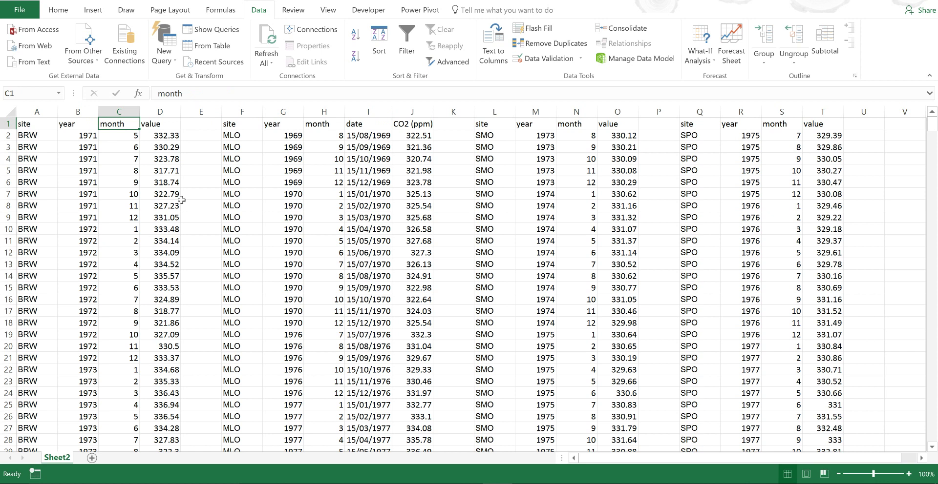
{"action": "left_click", "coordinate": [161, 111]}
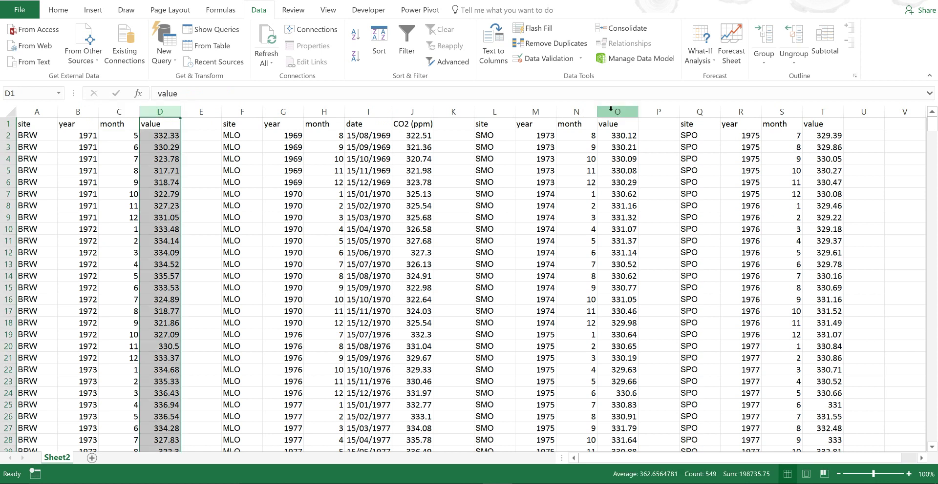
{"action": "left_click", "coordinate": [617, 112], "text": "ctrl"}
{"action": "left_click", "coordinate": [836, 111], "text": "ctrl"}
{"action": "right_click", "coordinate": [820, 113]}
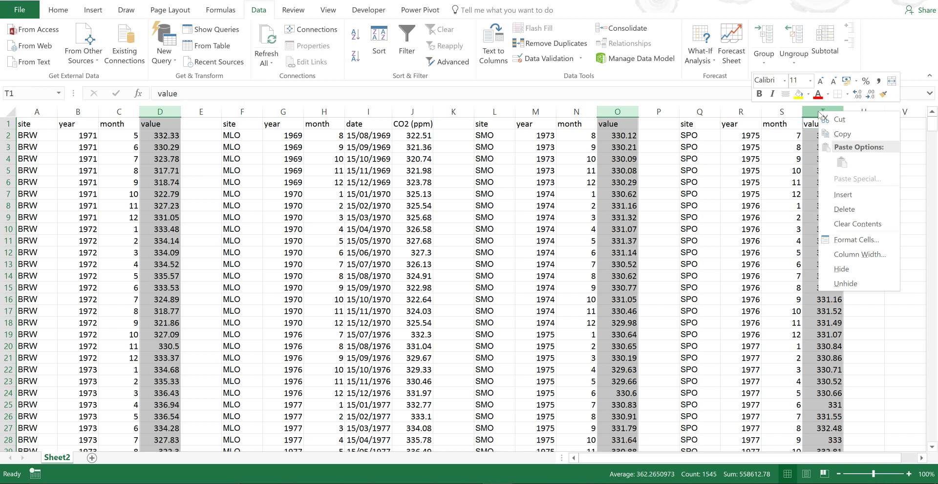
{"action": "left_click", "coordinate": [846, 198]}
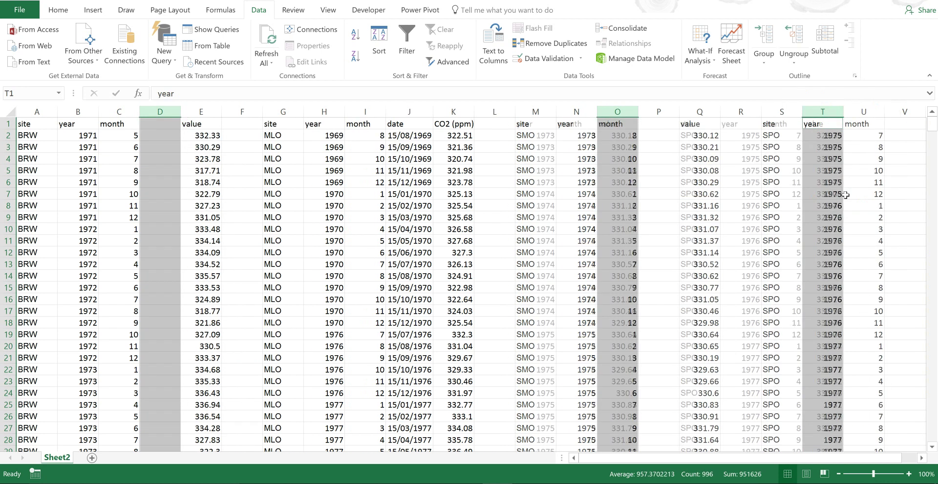
{"action": "left_click", "coordinate": [774, 174]}
- Copy the MLO date formula from J2 into D2, fit column D's width, and fill the formula down the BRW rows
{"action": "left_click", "coordinate": [423, 136]}
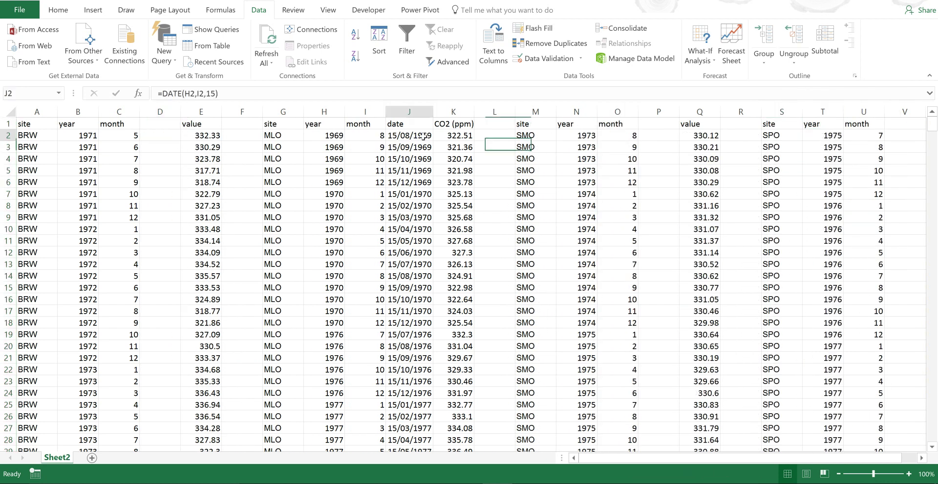
{"action": "key", "text": "ctrl+c"}
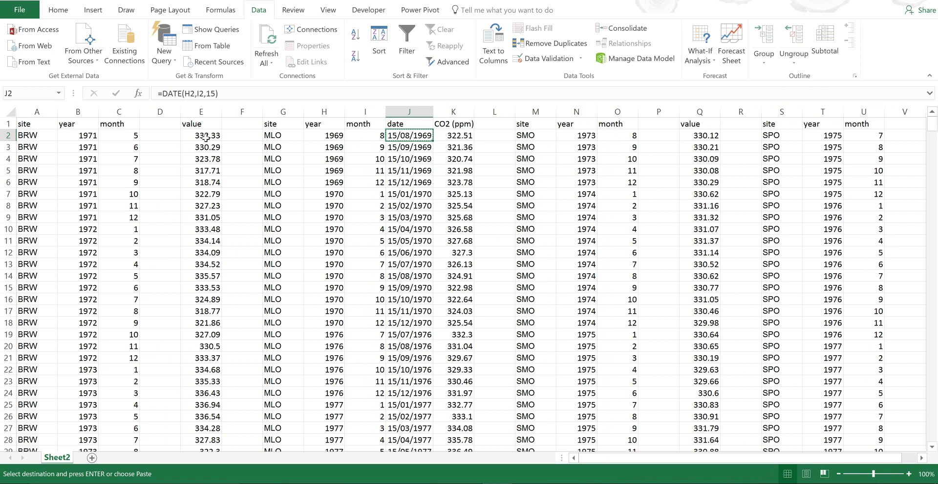
{"action": "left_click", "coordinate": [164, 141]}
{"action": "key", "text": "ctrl+v"}
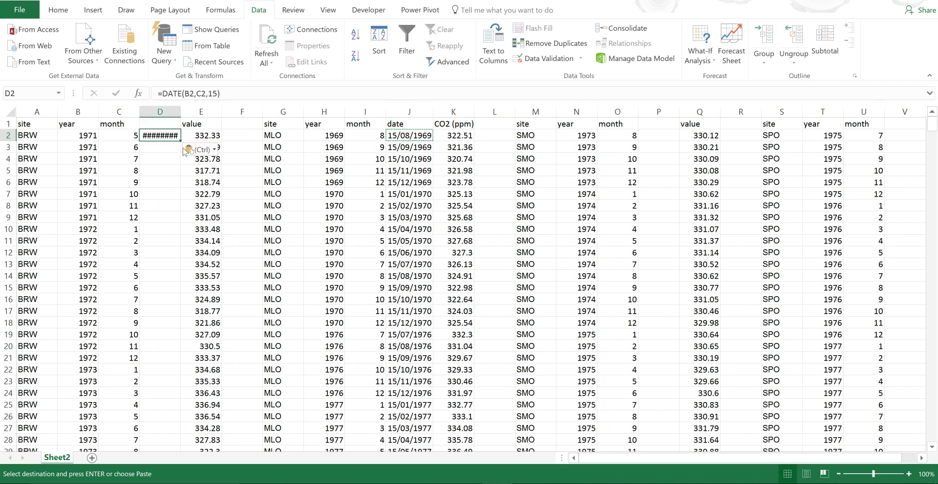
{"action": "double_click", "coordinate": [181, 115]}
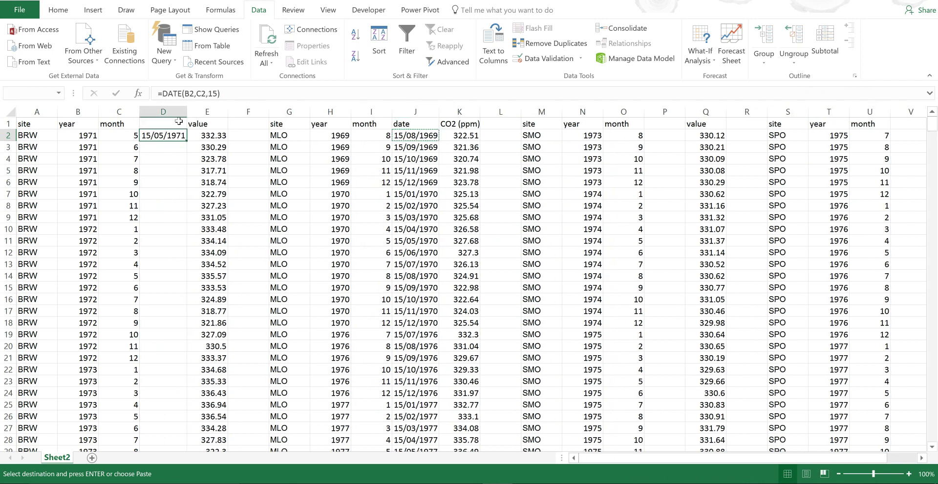
{"action": "double_click", "coordinate": [188, 142]}
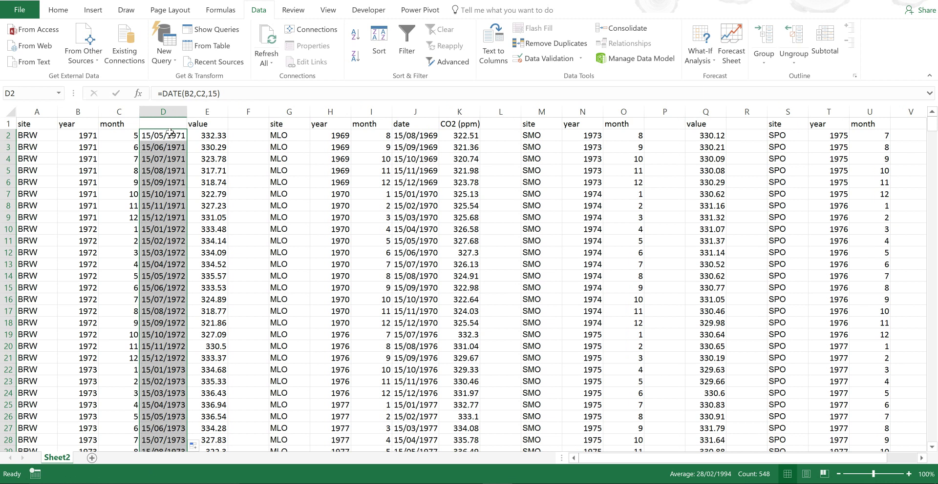
- Copy the date formula from D2 into P2 and fill it down the SMO rows
{"action": "left_click", "coordinate": [170, 132]}
{"action": "key", "text": "ctrl+c"}
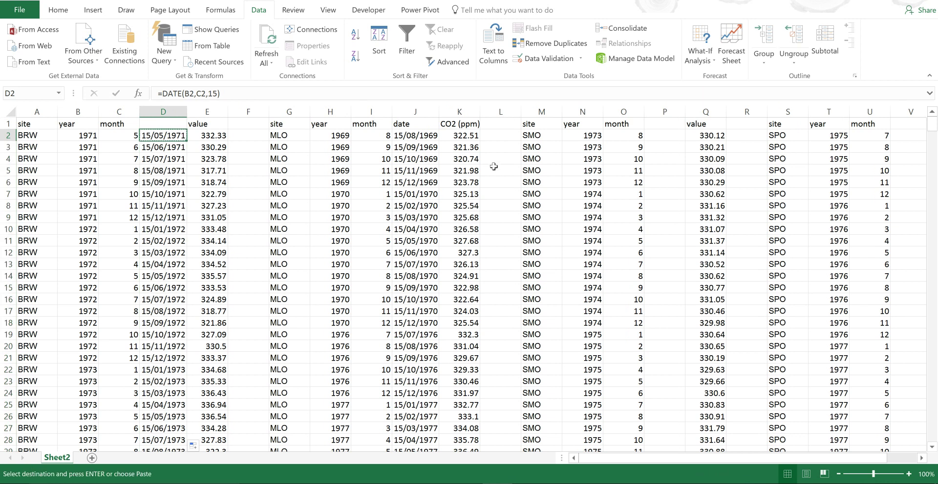
{"action": "left_click", "coordinate": [660, 136]}
{"action": "key", "text": "ctrl+v"}
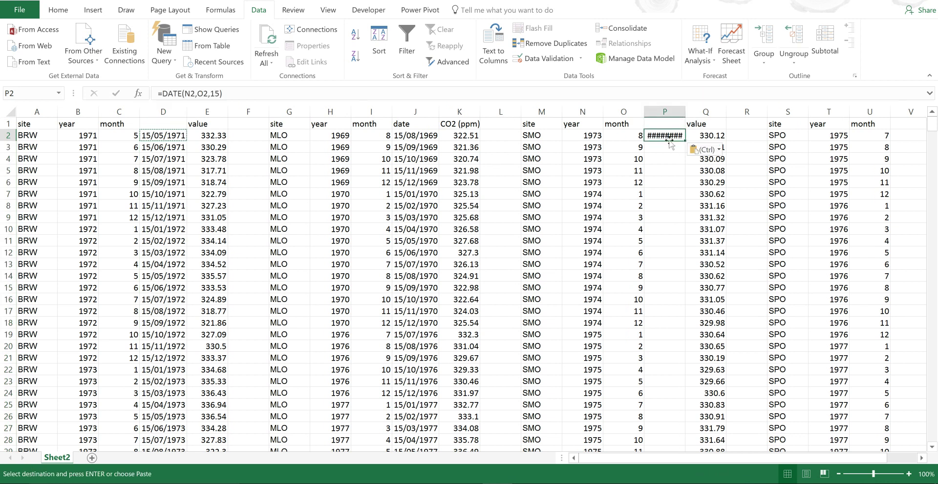
{"action": "double_click", "coordinate": [683, 140]}
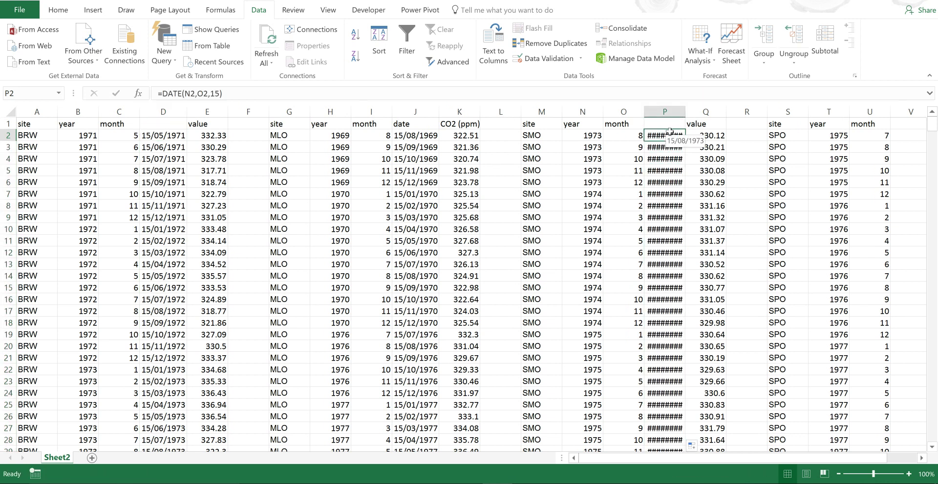
- Copy the date formula from P2 into V2 and fill it down the SPO rows
{"action": "key", "text": "ctrl+c"}
{"action": "left_click", "coordinate": [901, 138]}
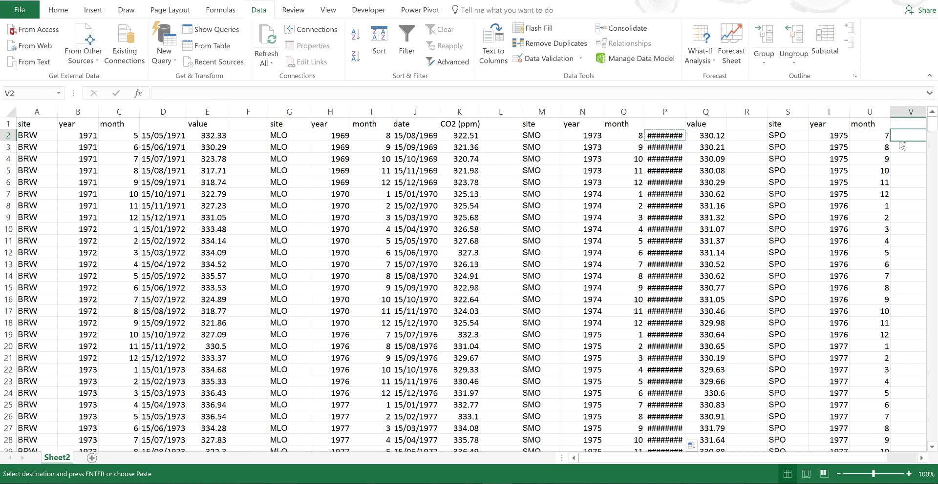
{"action": "key", "text": "ctrl+v"}
{"action": "scroll", "coordinate": [546, 152], "scroll_direction": "right", "scroll_amount": 3}
{"action": "left_click", "coordinate": [495, 144]}
{"action": "left_click", "coordinate": [499, 138]}
{"action": "left_click", "coordinate": [505, 144]}
{"action": "left_click", "coordinate": [502, 138]}
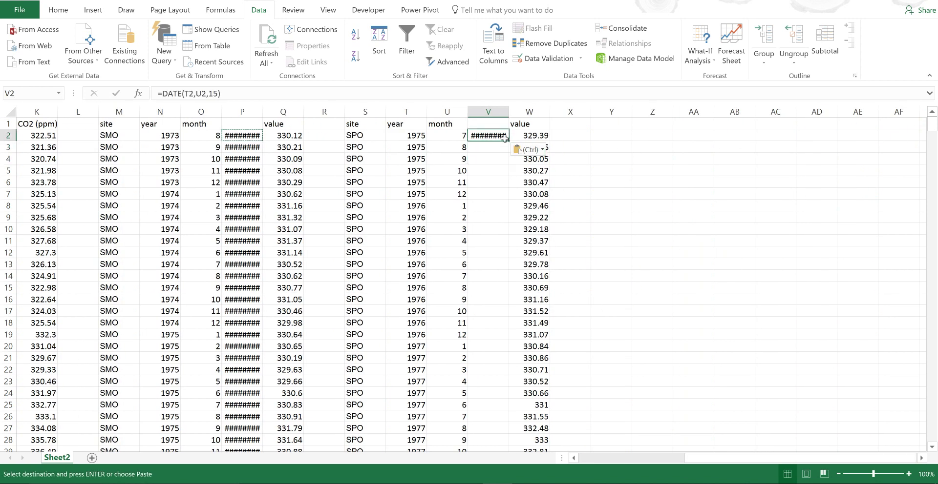
{"action": "double_click", "coordinate": [508, 141]}
- Fit the widths of columns V and P to their dates
{"action": "double_click", "coordinate": [508, 111]}
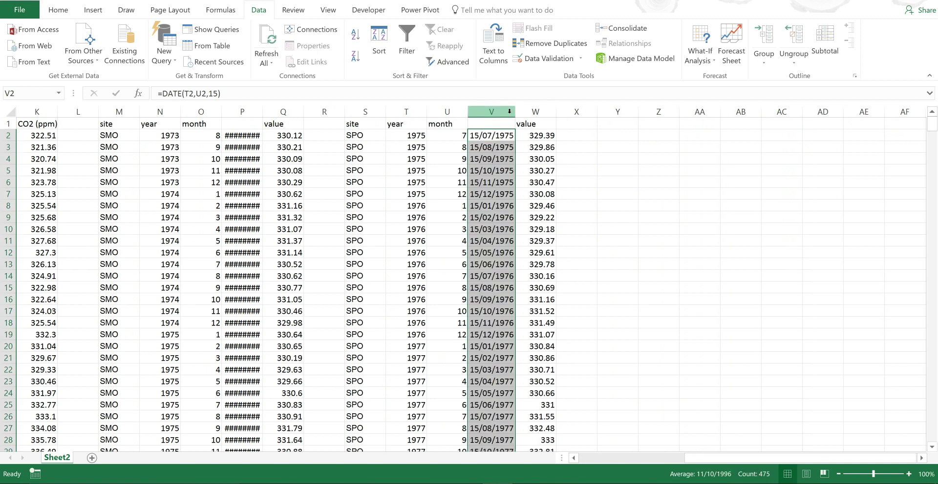
{"action": "double_click", "coordinate": [263, 112]}
{"action": "left_click_drag", "start_coordinate": [682, 459], "coordinate": [576, 459]}
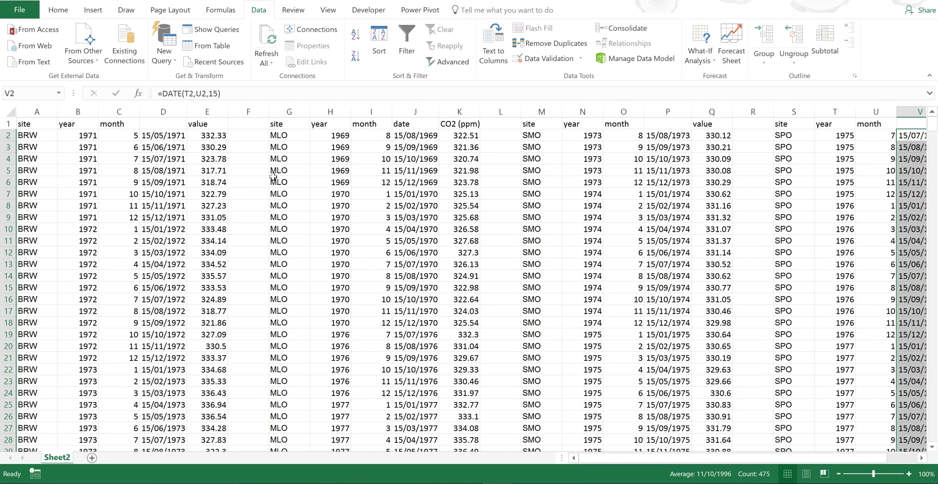
{"action": "left_click", "coordinate": [274, 181]}
{"action": "left_click", "coordinate": [254, 150]}
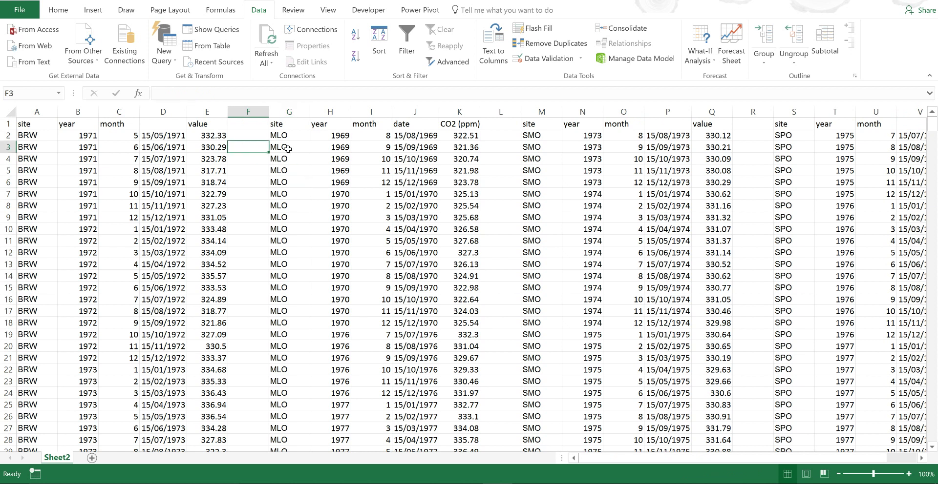
{"action": "left_click_drag", "start_coordinate": [147, 137], "coordinate": [210, 136]}
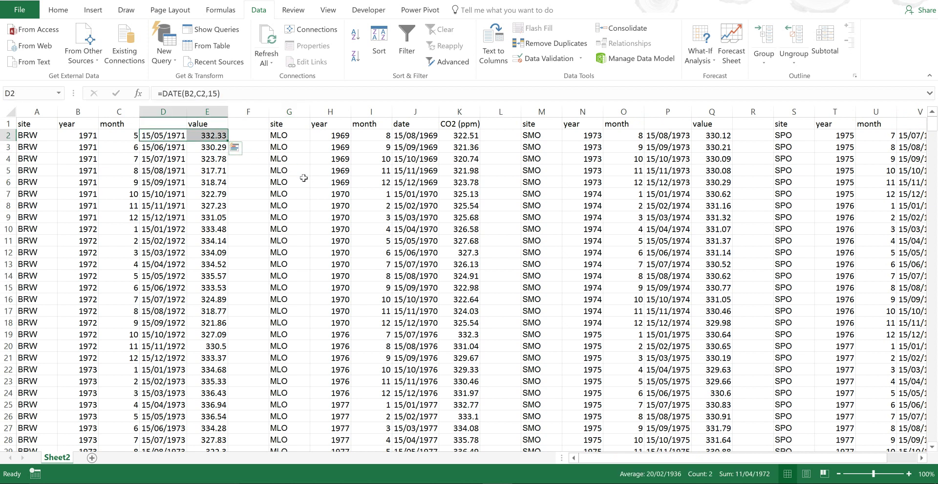
{"action": "key", "text": "ctrl+q"}
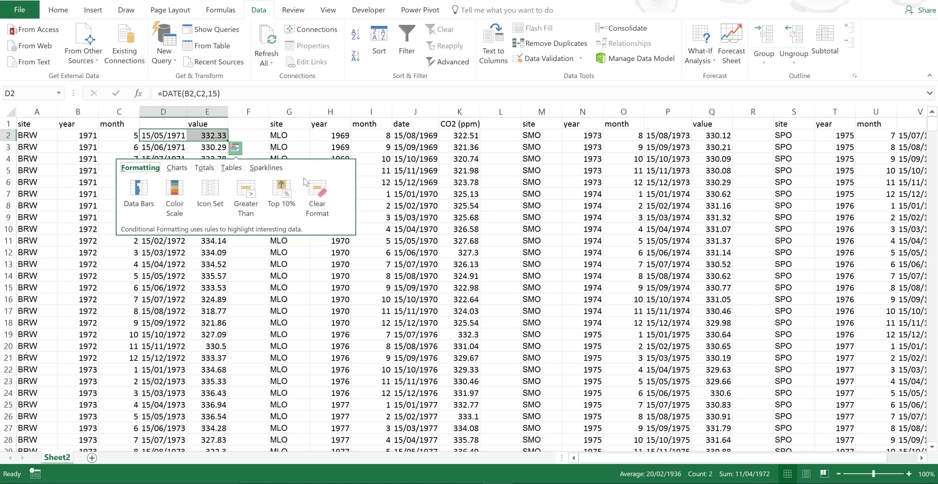
{"action": "left_click_drag", "start_coordinate": [250, 128], "coordinate": [251, 136]}
- Insert a scatter chart of the BRW dates and values in D2:E549 and move it to the top of the sheet at I4
{"action": "left_click_drag", "start_coordinate": [163, 136], "coordinate": [205, 136]}
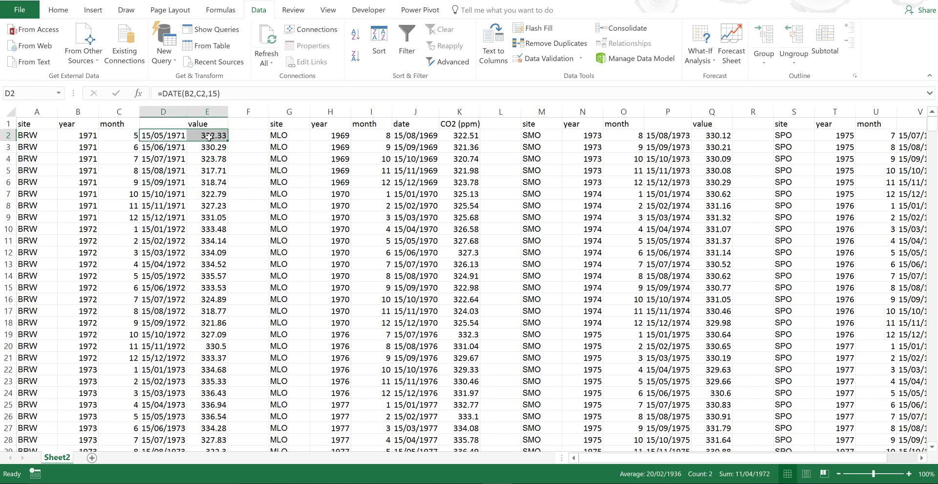
{"action": "key", "text": "ctrl+shift+Down"}
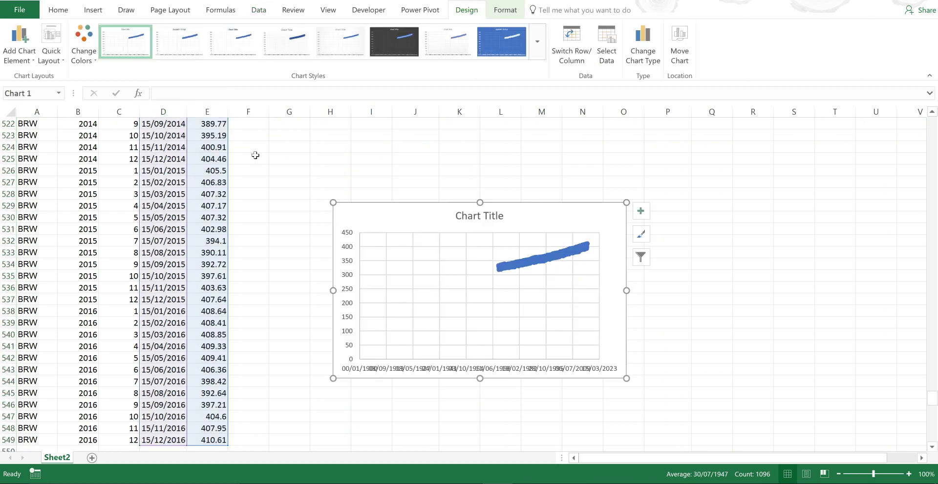
{"action": "right_click", "coordinate": [523, 217]}
{"action": "left_click", "coordinate": [540, 223]}
{"action": "left_click_drag", "start_coordinate": [934, 402], "coordinate": [932, 124]}
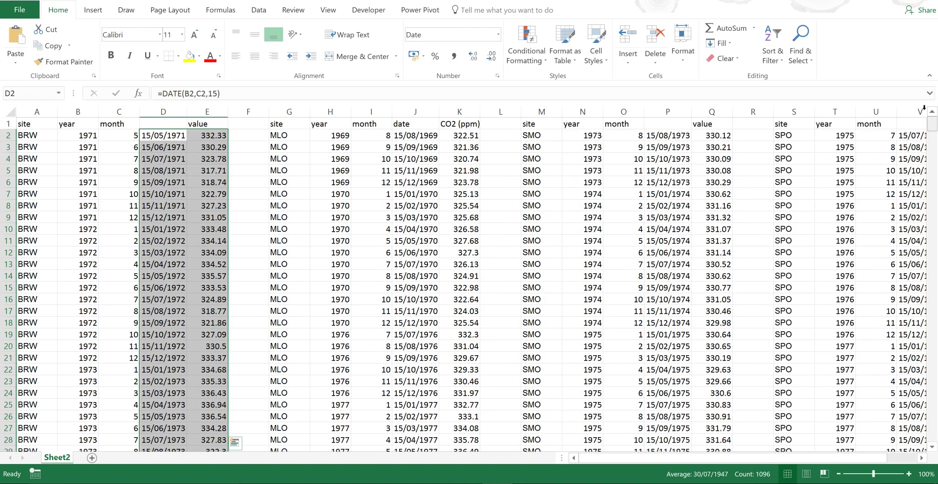
{"action": "left_click_drag", "start_coordinate": [372, 166], "coordinate": [366, 164]}
{"action": "left_click", "coordinate": [370, 156]}
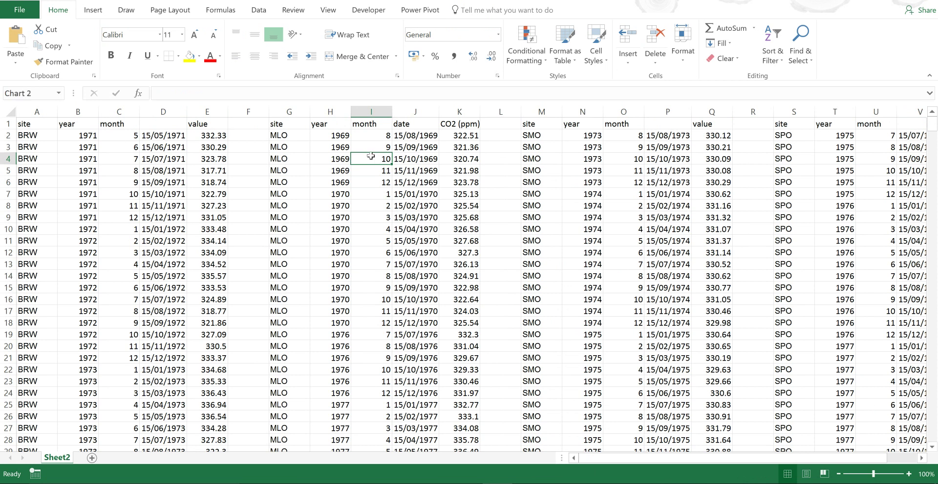
{"action": "key", "text": "ctrl+v"}
- Add the MLO dates and values in J2:K504 to the chart as a series and move the chart clear of the SMO data
{"action": "left_click_drag", "start_coordinate": [412, 135], "coordinate": [459, 136]}
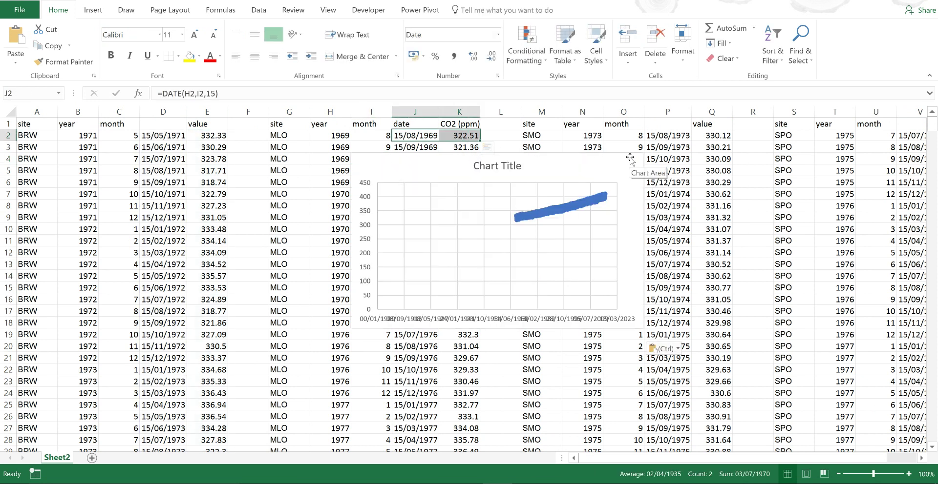
{"action": "key", "text": "ctrl+shift+Down"}
{"action": "key", "text": "ctrl+c"}
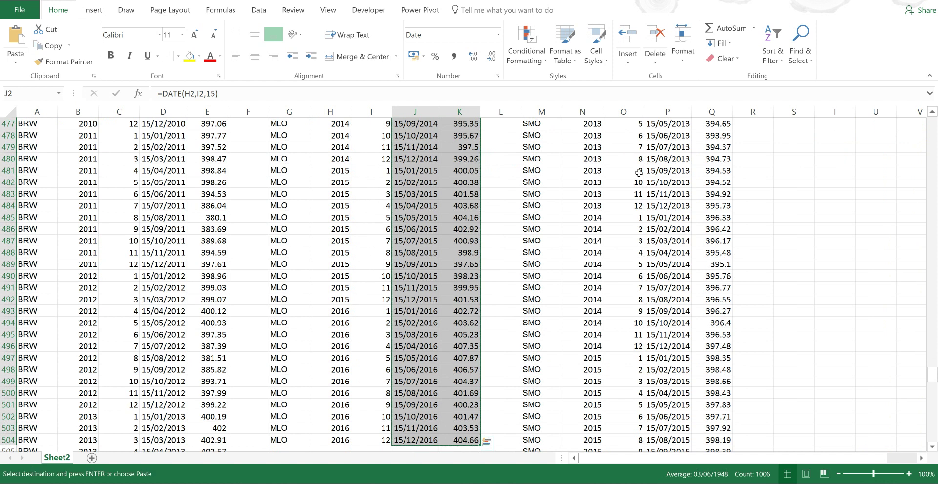
{"action": "left_click_drag", "start_coordinate": [932, 378], "coordinate": [932, 122]}
{"action": "left_click", "coordinate": [551, 165]}
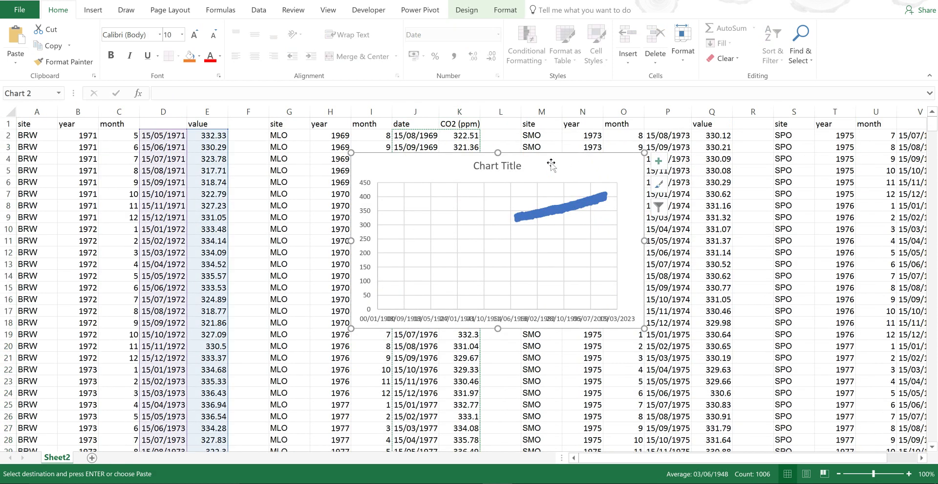
{"action": "key", "text": "ctrl+v"}
{"action": "left_click_drag", "start_coordinate": [535, 166], "coordinate": [381, 182]}
- Add the SMO dates and values in P2:Q520 to the chart as another series
{"action": "left_click_drag", "start_coordinate": [692, 136], "coordinate": [716, 136]}
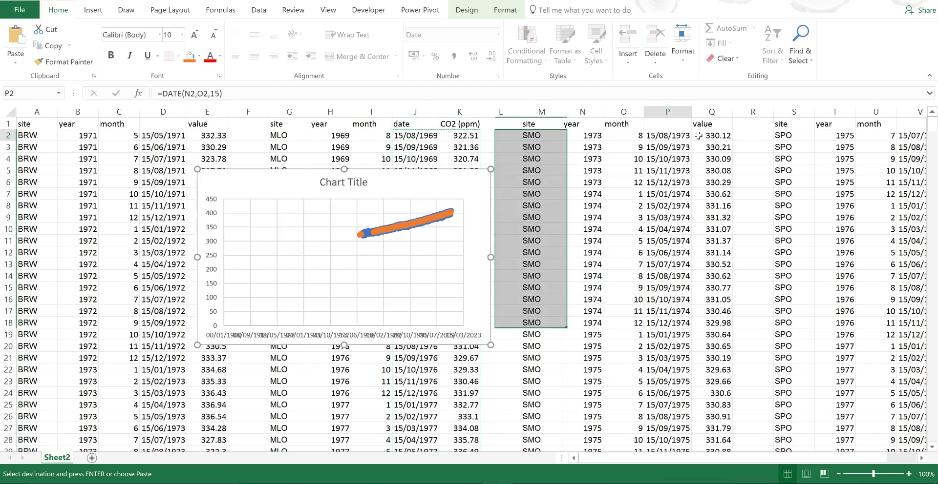
{"action": "key", "text": "ctrl+shift+Down"}
{"action": "key", "text": "ctrl+c"}
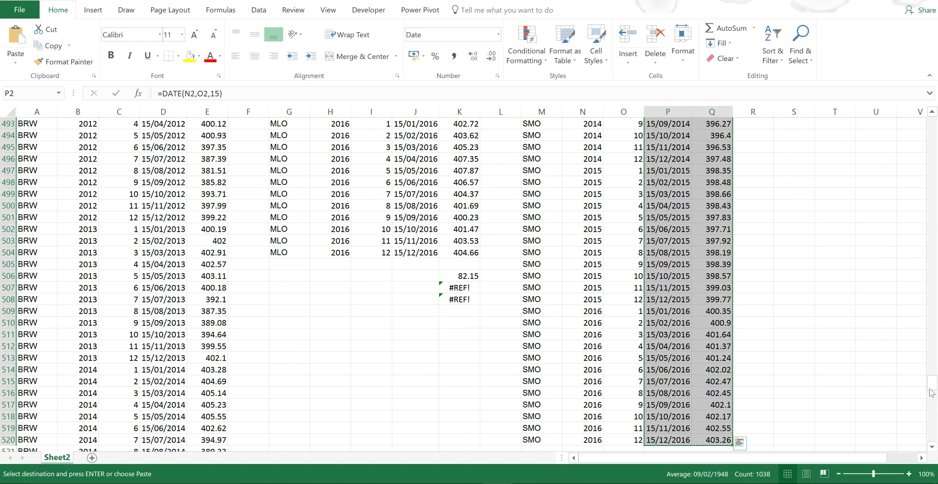
{"action": "left_click_drag", "start_coordinate": [931, 386], "coordinate": [930, 125]}
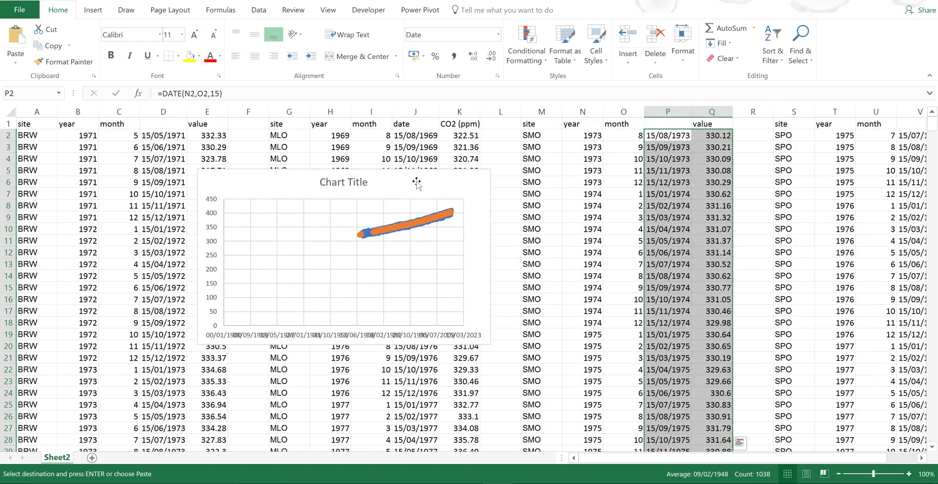
{"action": "left_click", "coordinate": [417, 183]}
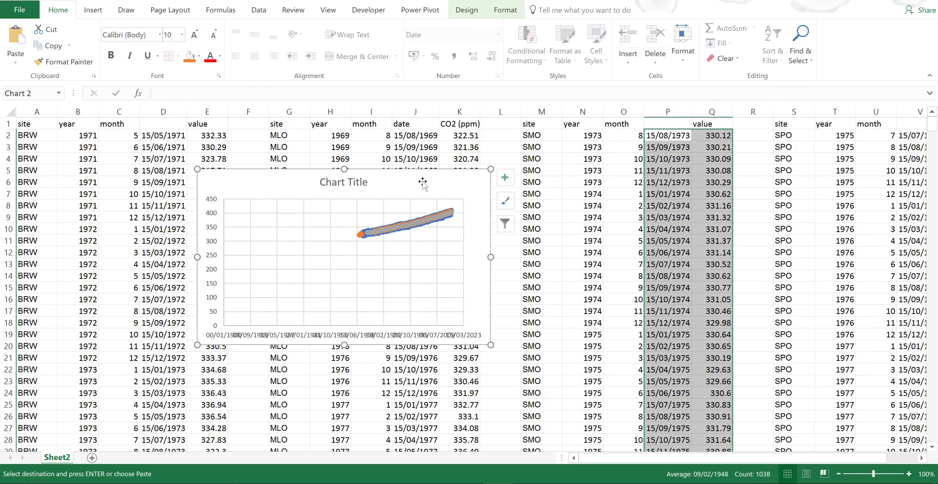
{"action": "left_click", "coordinate": [508, 138]}
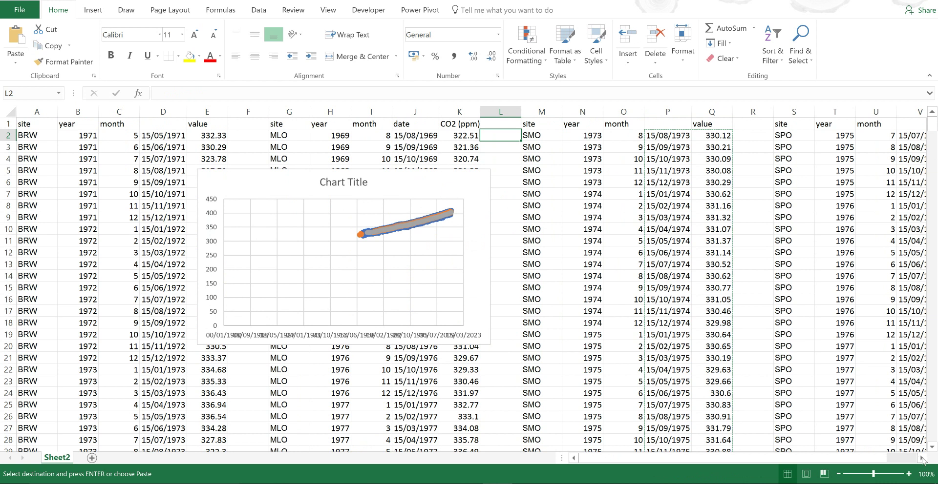
- Add the SPO dates and values in V2:W476 to the chart as another series
{"action": "scroll", "coordinate": [925, 462], "scroll_direction": "right", "scroll_amount": 4}
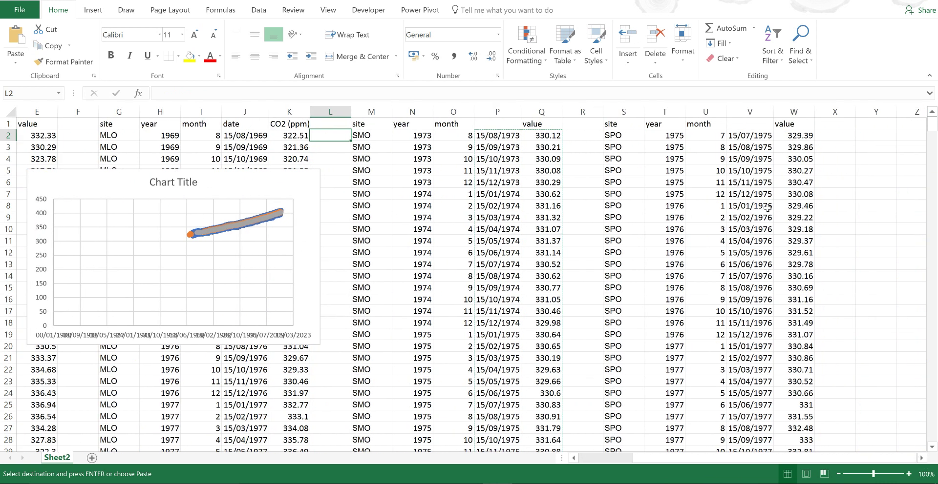
{"action": "left_click_drag", "start_coordinate": [749, 136], "coordinate": [794, 137]}
{"action": "key", "text": "ctrl+shift+Down"}
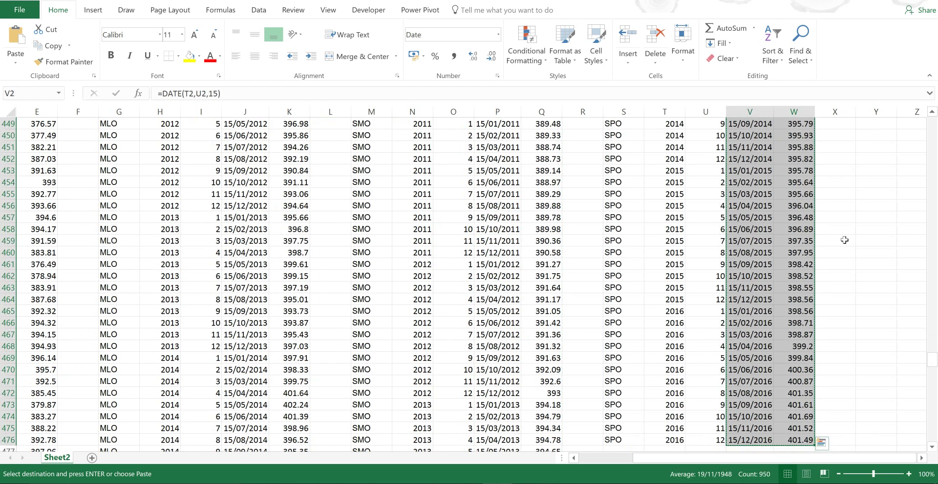
{"action": "left_click_drag", "start_coordinate": [932, 360], "coordinate": [927, 120]}
{"action": "left_click", "coordinate": [214, 175]}
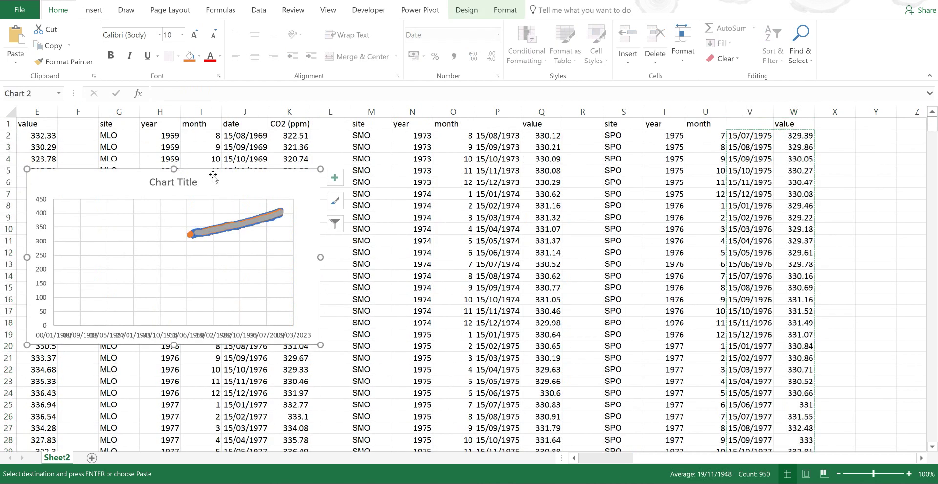
{"action": "key", "text": "ctrl+v"}
- Reposition the chart below the first data rows and enlarge it to span about columns J to V, rows 4 to 25
{"action": "left_click_drag", "start_coordinate": [234, 190], "coordinate": [452, 178]}
{"action": "left_click_drag", "start_coordinate": [528, 336], "coordinate": [773, 415]}
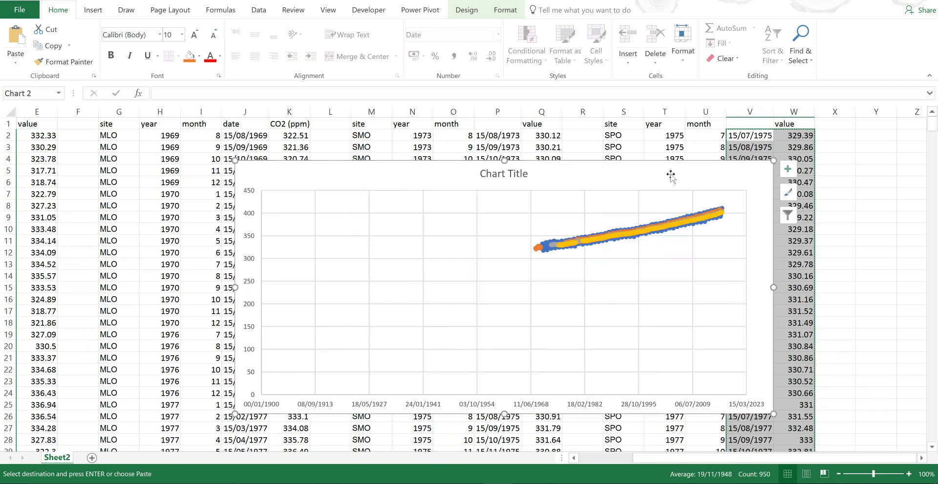
{"action": "left_click", "coordinate": [648, 145]}
- Change the chart's type to the saved line-style template from My Templates
{"action": "left_click", "coordinate": [585, 172]}
{"action": "right_click", "coordinate": [584, 174]}
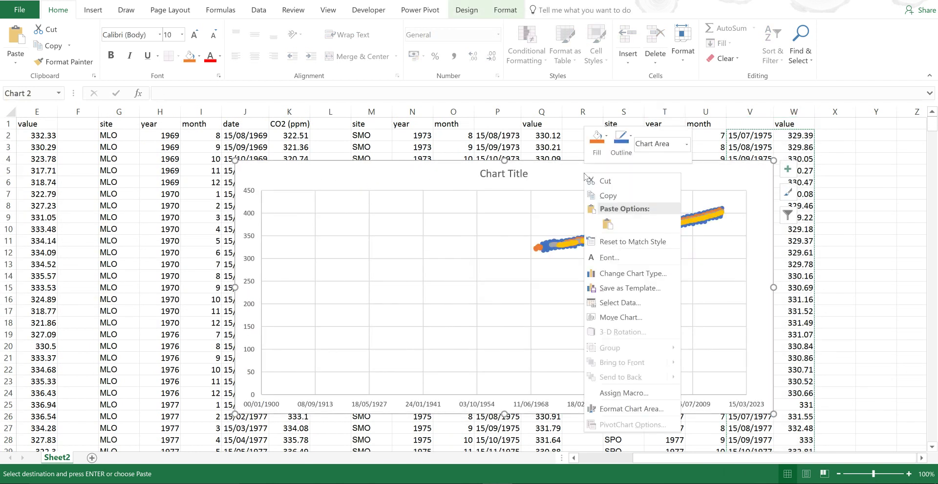
{"action": "left_click", "coordinate": [655, 274]}
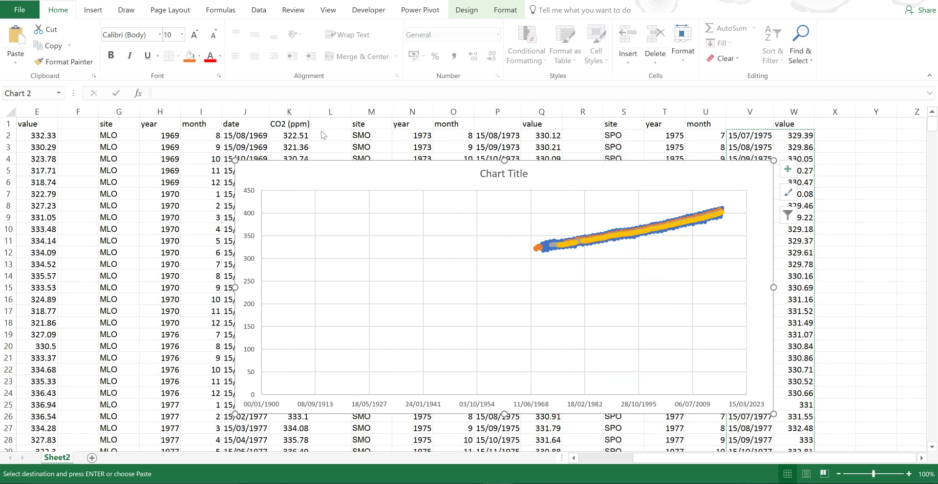
{"action": "left_click", "coordinate": [317, 106]}
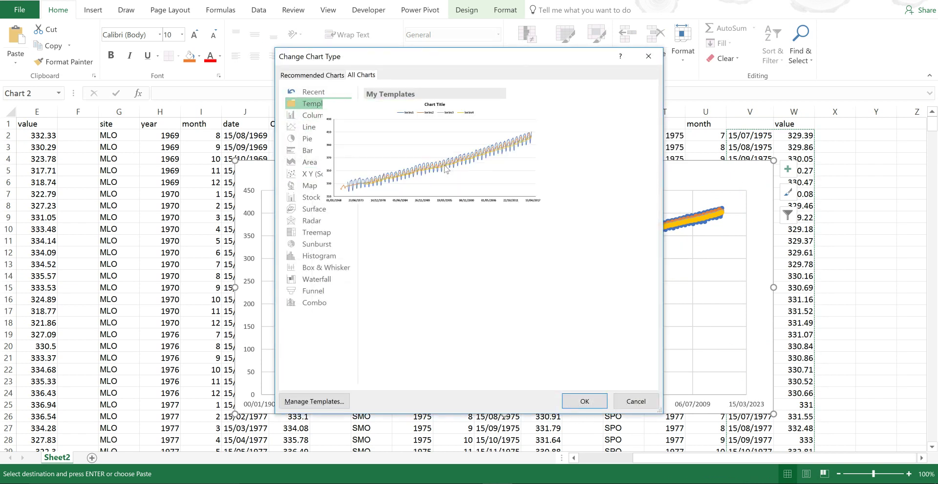
{"action": "left_click", "coordinate": [584, 401]}
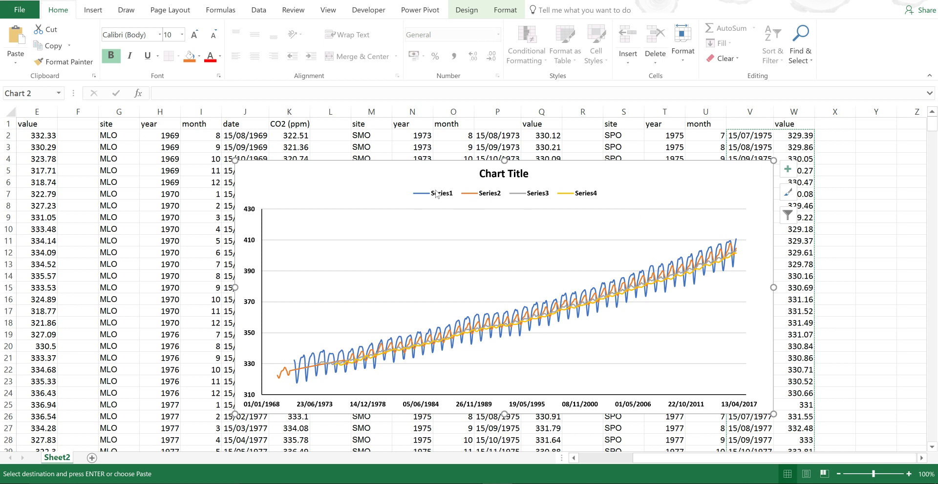
- Edit the chart's data source so the first series takes its name, BRW, from cell A2
{"action": "right_click", "coordinate": [359, 175]}
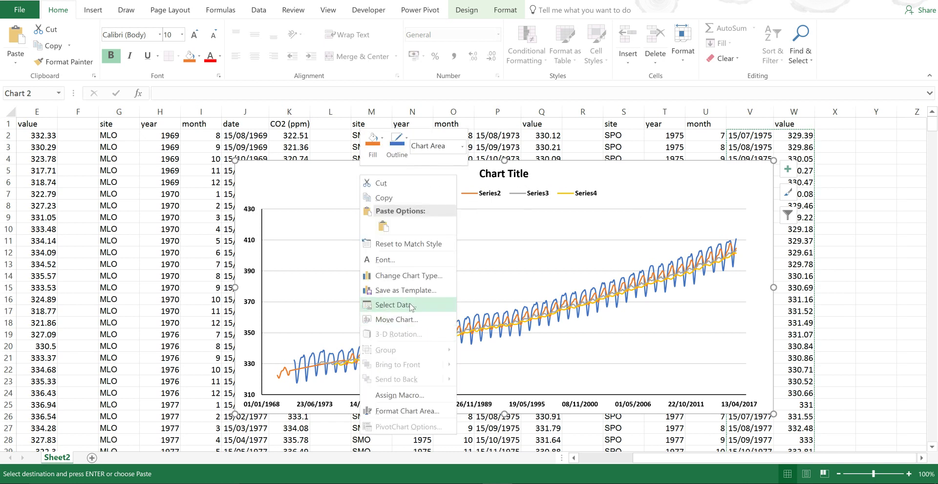
{"action": "left_click", "coordinate": [411, 309]}
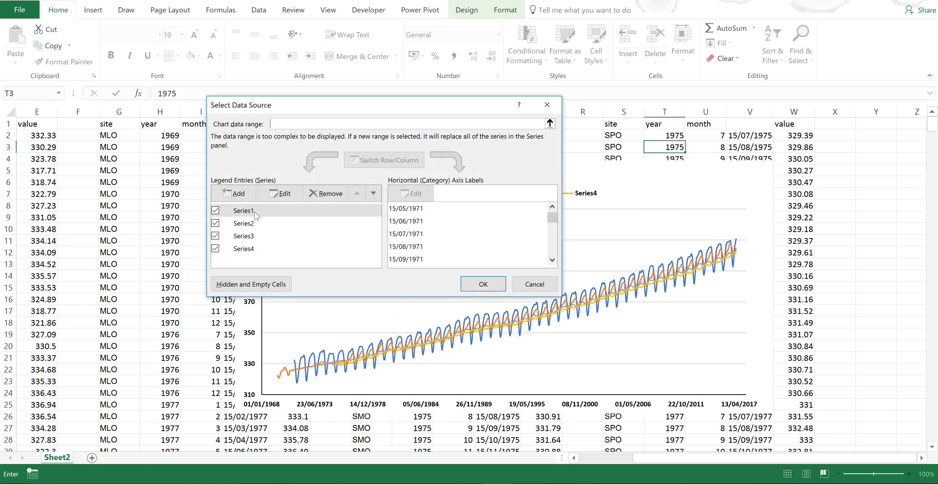
{"action": "left_click", "coordinate": [281, 194]}
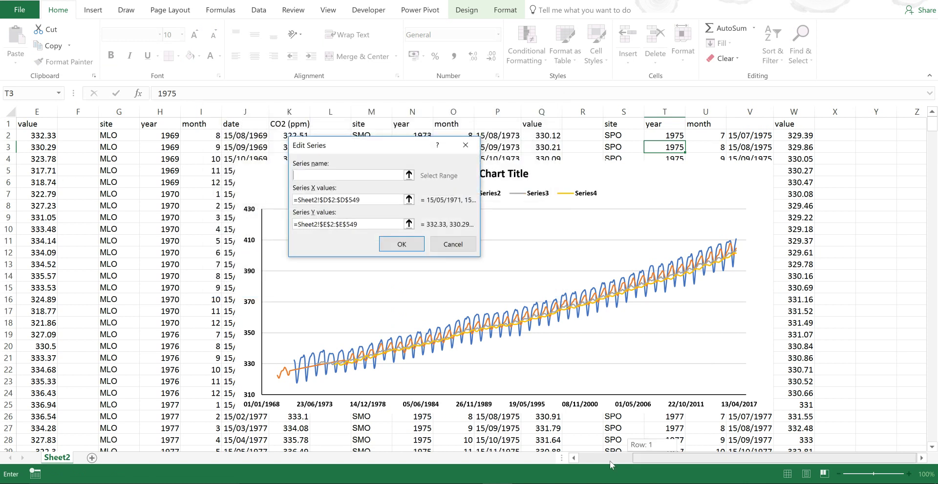
{"action": "left_click_drag", "start_coordinate": [656, 458], "coordinate": [602, 458]}
{"action": "left_click", "coordinate": [47, 138]}
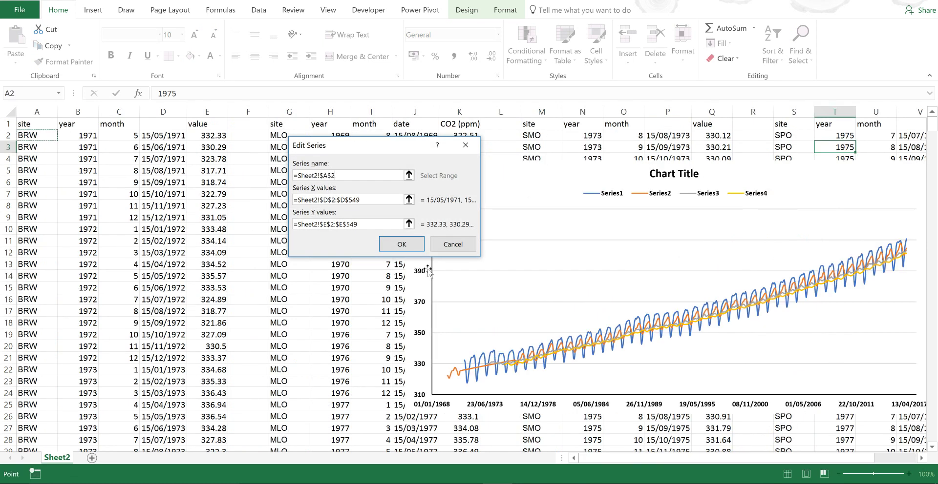
{"action": "left_click", "coordinate": [401, 244]}
- Link the second series' name to the MLO site cell G2
{"action": "left_click", "coordinate": [241, 224]}
{"action": "left_click", "coordinate": [279, 194]}
{"action": "left_click", "coordinate": [279, 135]}
{"action": "left_click", "coordinate": [388, 245]}
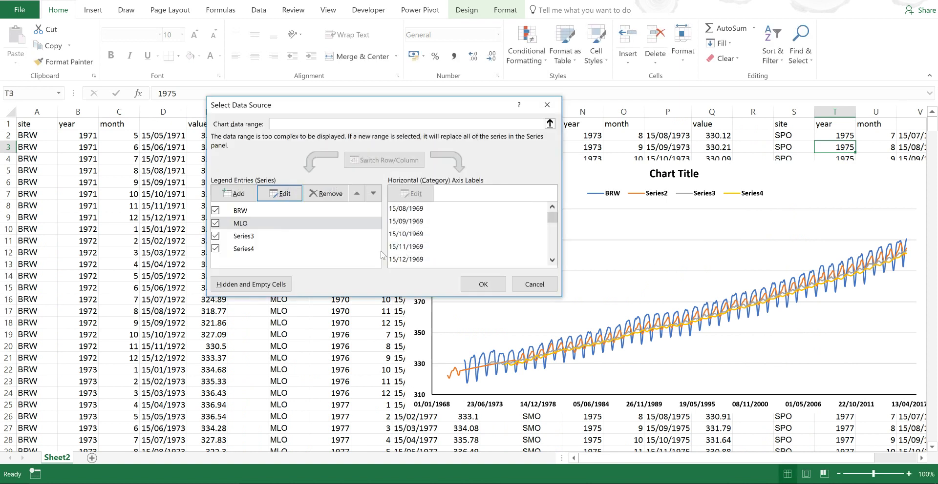
- Link the third series' name to the SMO site cell M2
{"action": "left_click", "coordinate": [261, 239]}
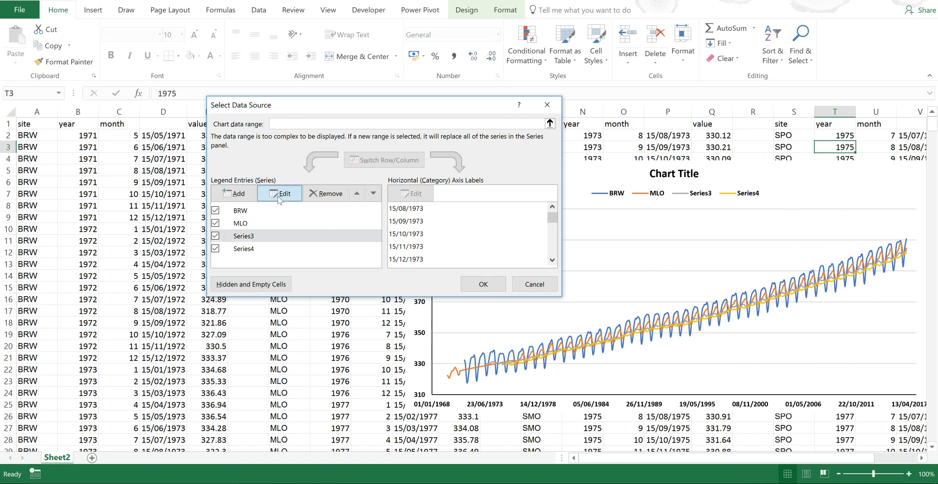
{"action": "left_click", "coordinate": [279, 195]}
{"action": "left_click", "coordinate": [535, 137]}
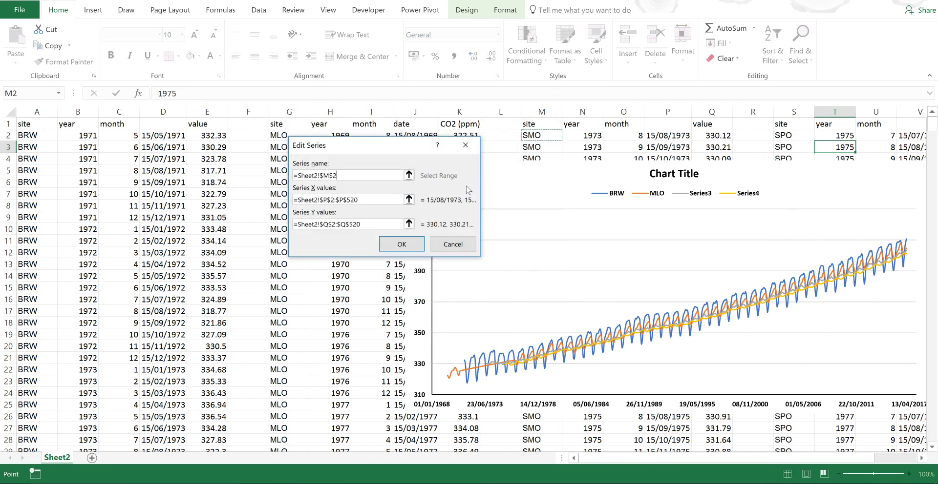
{"action": "left_click", "coordinate": [413, 240]}
- Link the fourth series' name to the SPO site cell S2
{"action": "left_click", "coordinate": [265, 250]}
{"action": "left_click", "coordinate": [276, 194]}
{"action": "left_click", "coordinate": [791, 135]}
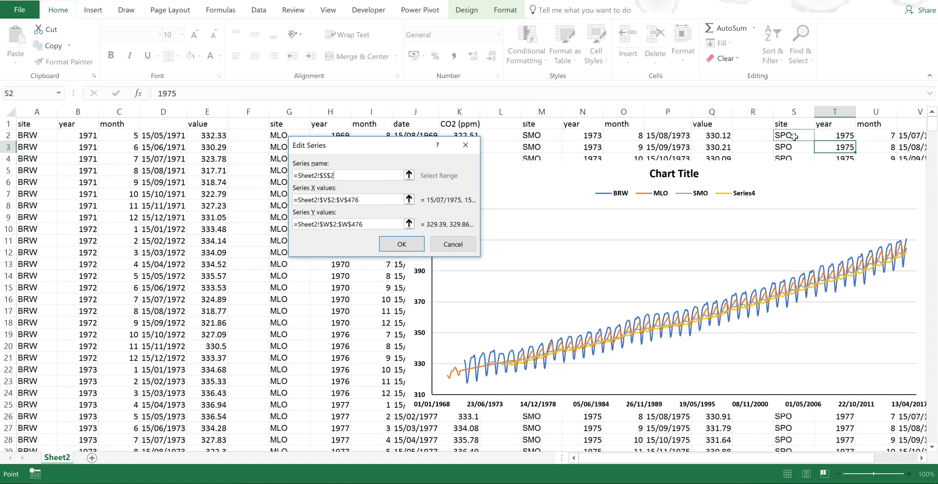
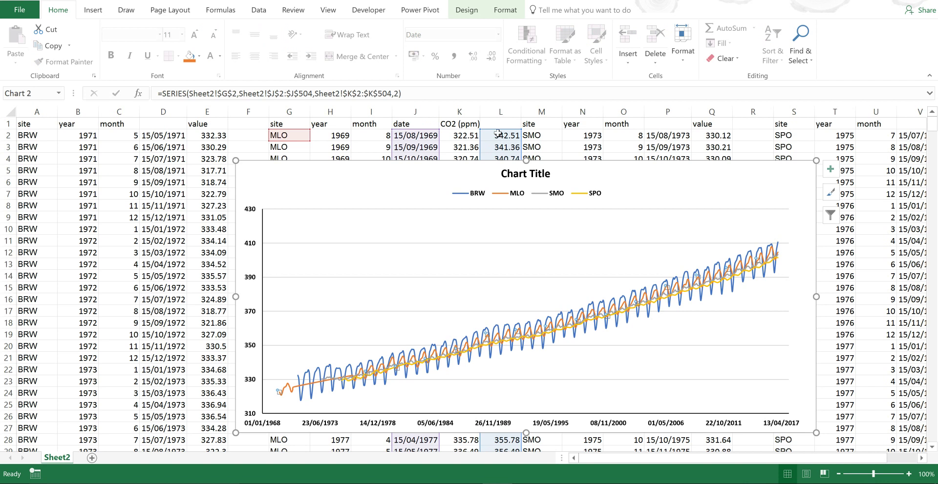
- Enter =Q2+30 in R2 to offset the SMO values by 30 and fill the formula down column R
{"action": "left_click", "coordinate": [552, 147]}
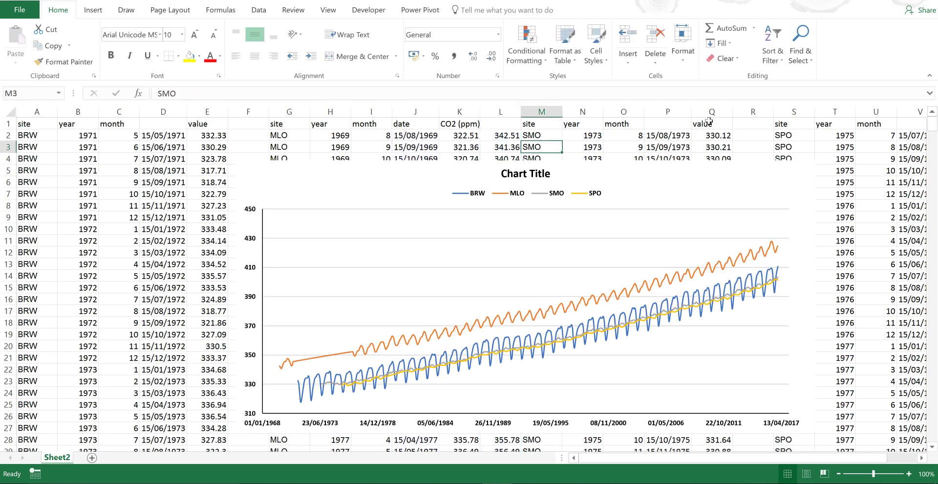
{"action": "left_click", "coordinate": [745, 135]}
{"action": "type", "text": "="}
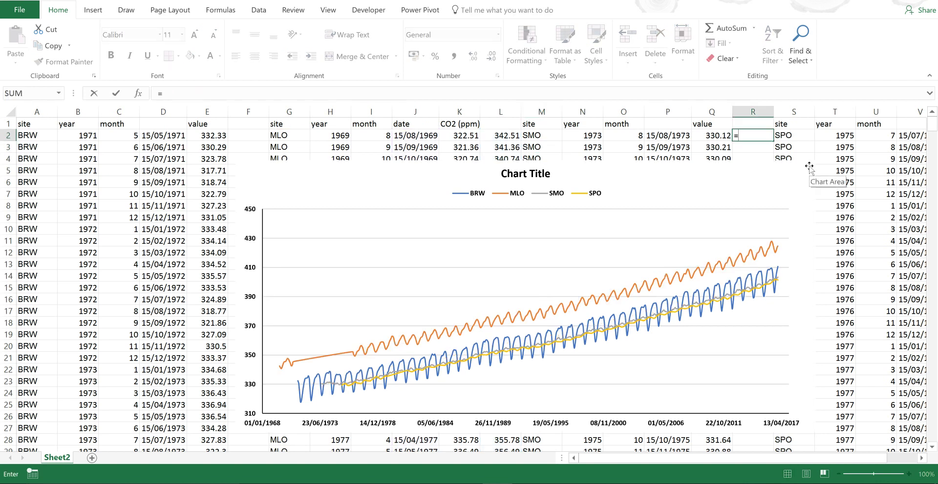
{"action": "left_click", "coordinate": [711, 136]}
{"action": "type", "text": "+30"}
{"action": "key", "text": "Return"}
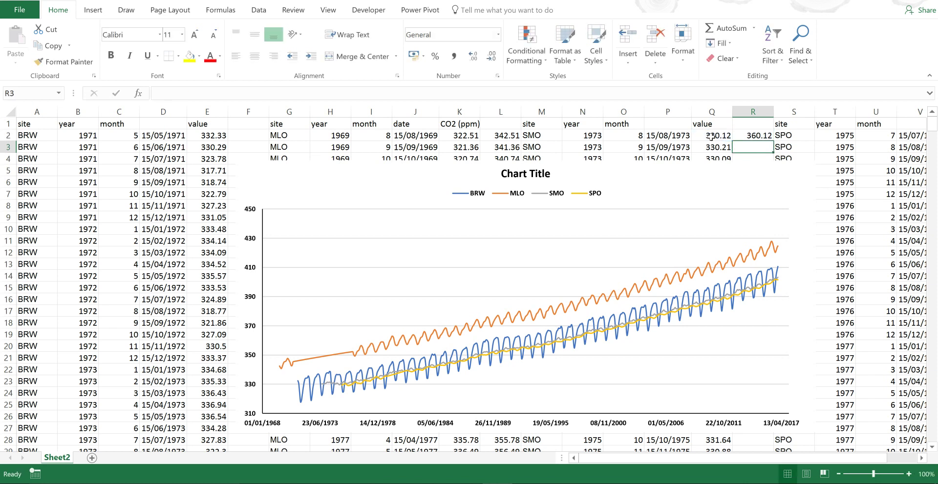
{"action": "left_click", "coordinate": [744, 136]}
{"action": "double_click", "coordinate": [776, 140]}
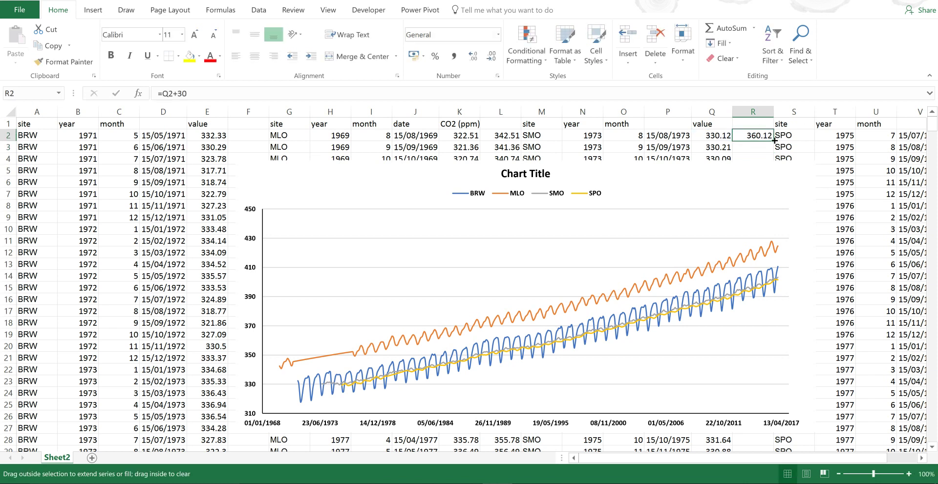
- Shift the SMO series' value range in the chart from column Q to the offset values in column R
{"action": "left_click", "coordinate": [721, 140]}
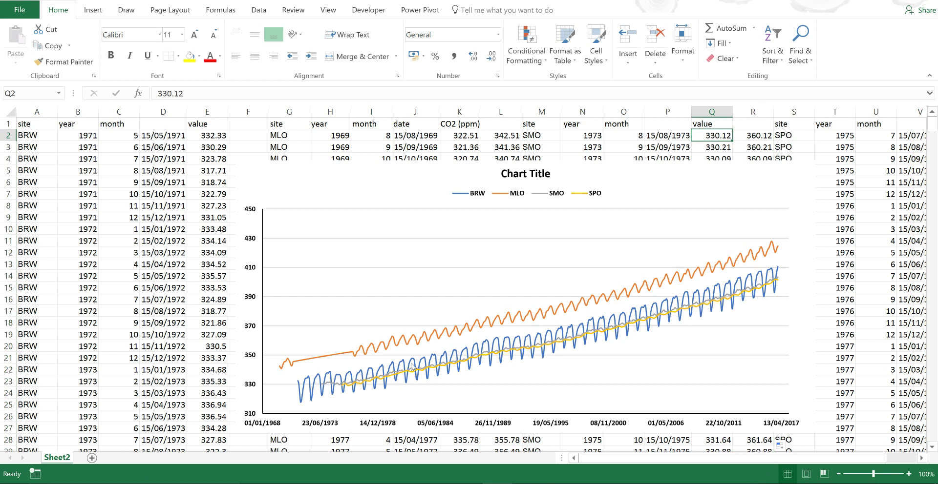
{"action": "left_click", "coordinate": [330, 385]}
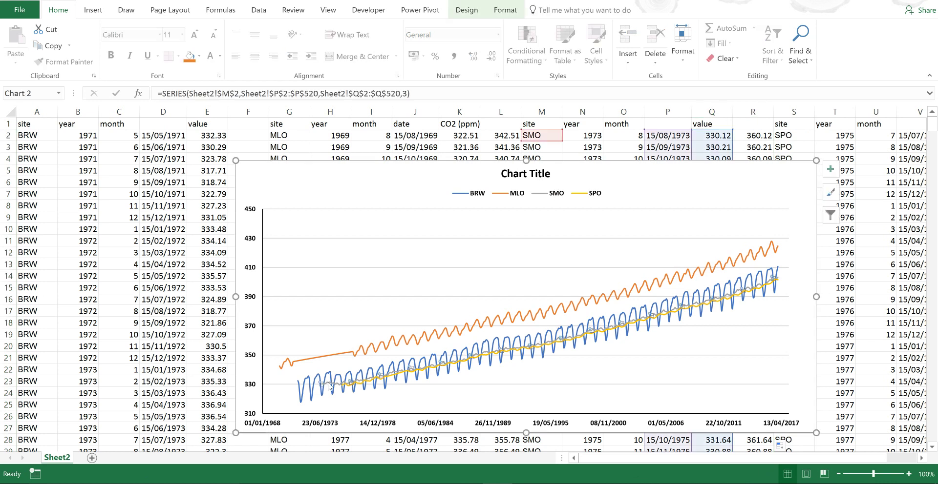
{"action": "left_click_drag", "start_coordinate": [720, 131], "coordinate": [755, 130]}
{"action": "left_click", "coordinate": [702, 135]}
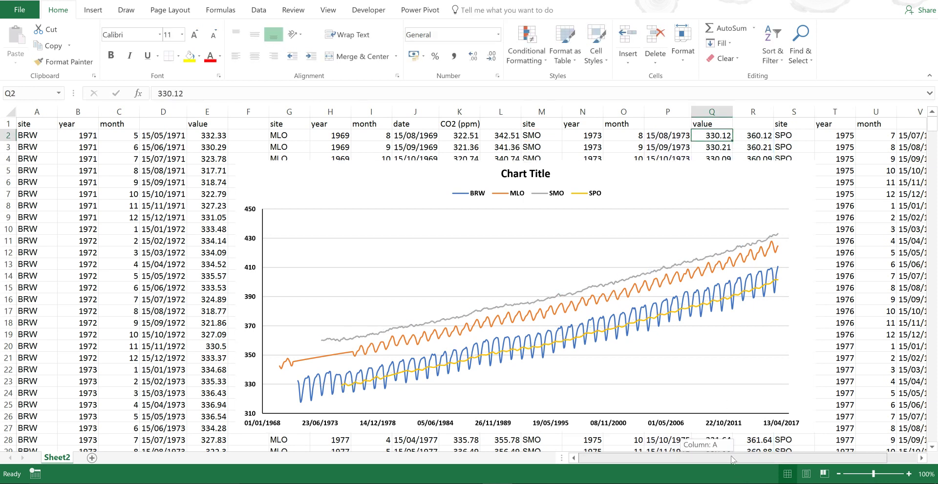
- Enter =W2+40 in X2 to offset the SPO values by 40 and fill the formula down column X
{"action": "left_click_drag", "start_coordinate": [733, 458], "coordinate": [761, 458]}
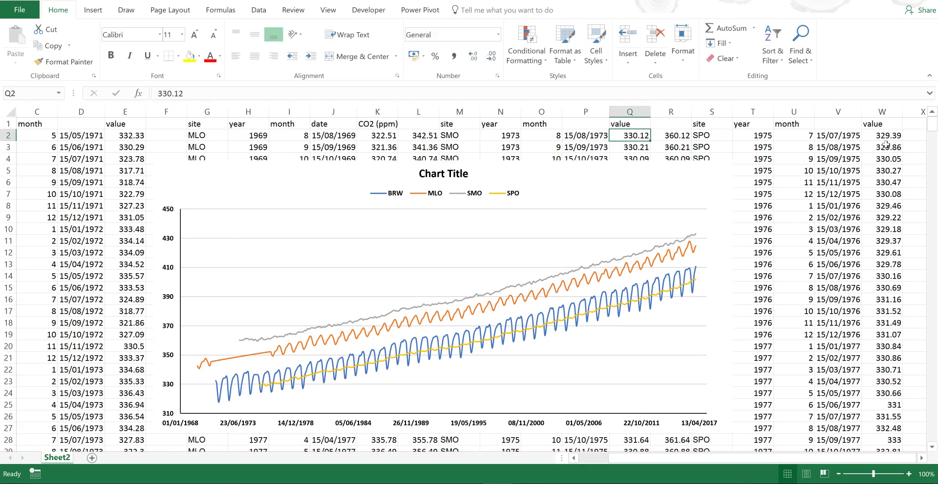
{"action": "left_click", "coordinate": [916, 136]}
{"action": "type", "text": "="}
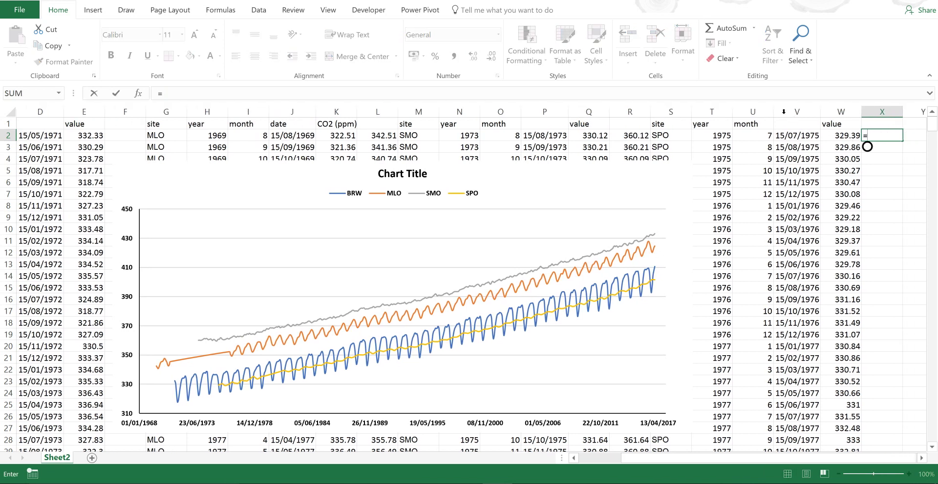
{"action": "left_click", "coordinate": [837, 137]}
{"action": "type", "text": "+"}
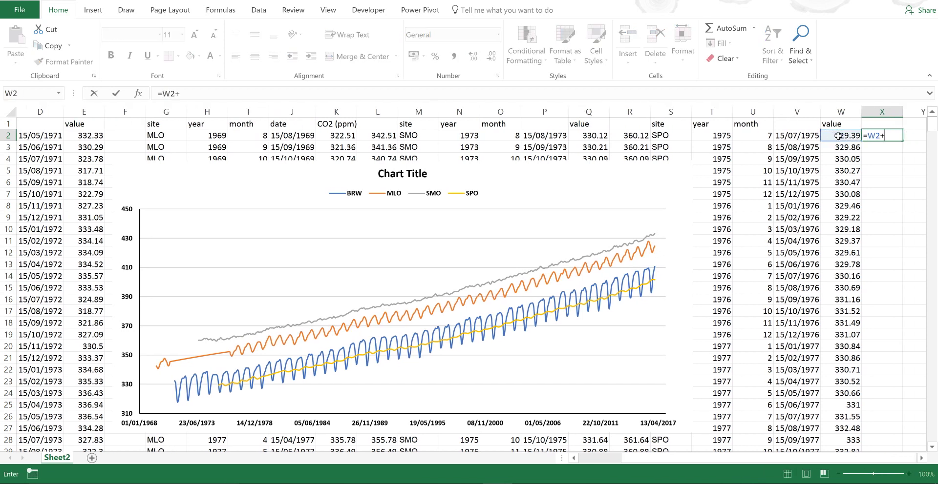
{"action": "type", "text": "40"}
{"action": "key", "text": "Return"}
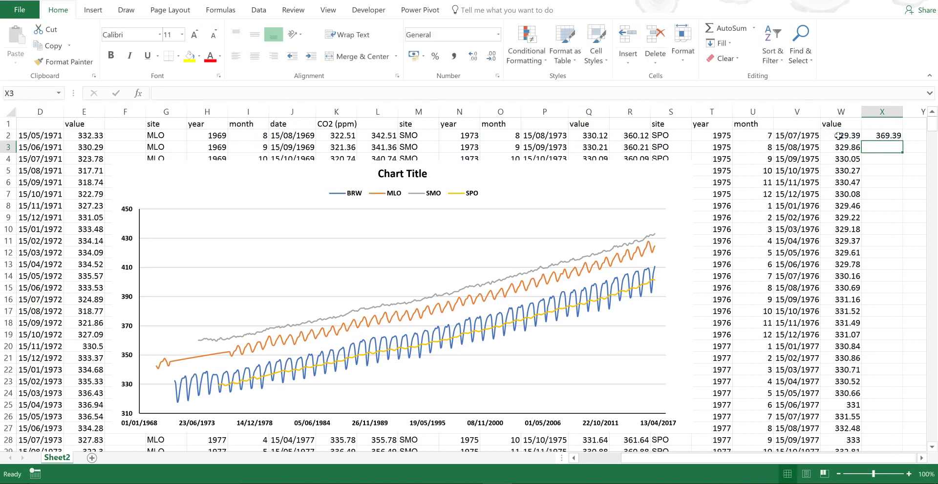
{"action": "left_click", "coordinate": [889, 136]}
{"action": "double_click", "coordinate": [902, 141]}
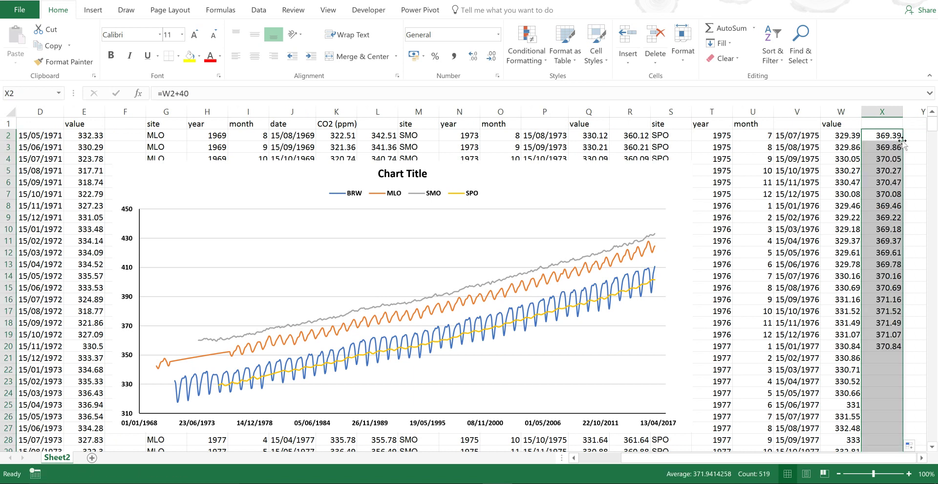
{"action": "left_click", "coordinate": [877, 137]}
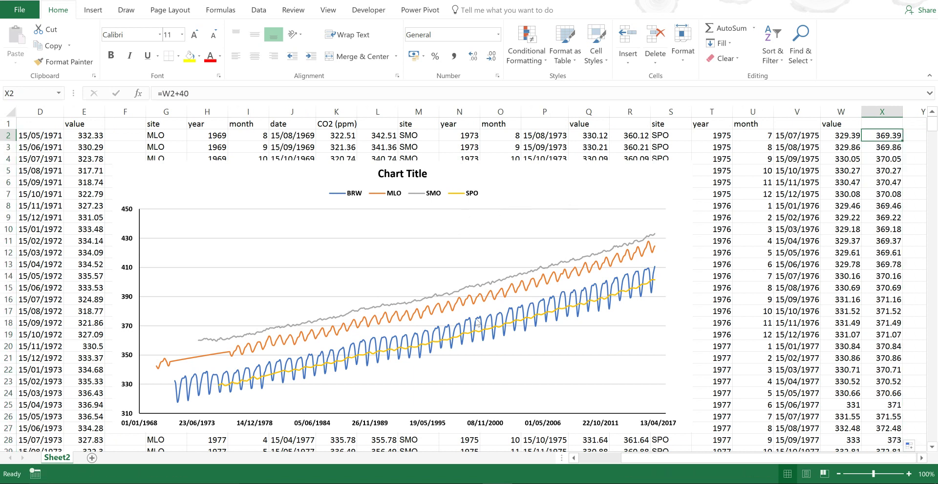
- Shift the SPO series' value range in the chart from column W to the offset values in column X
{"action": "left_click", "coordinate": [480, 336]}
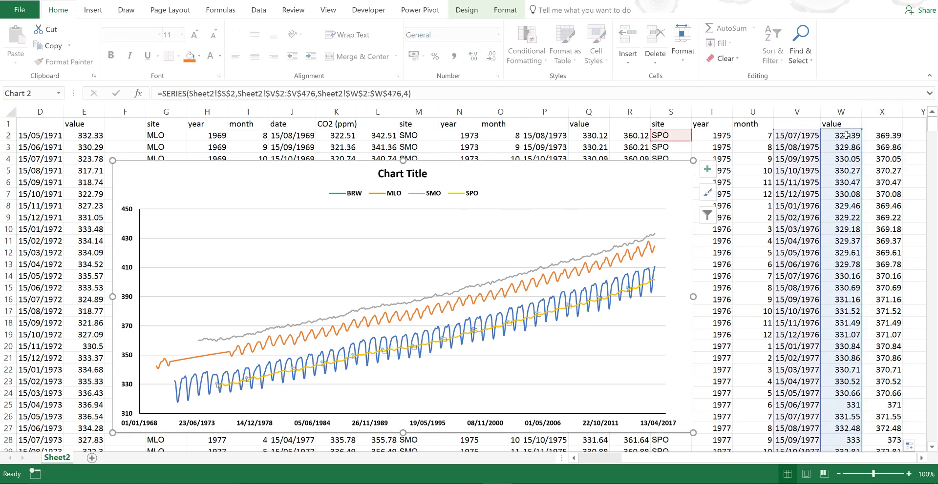
{"action": "left_click_drag", "start_coordinate": [845, 128], "coordinate": [885, 132]}
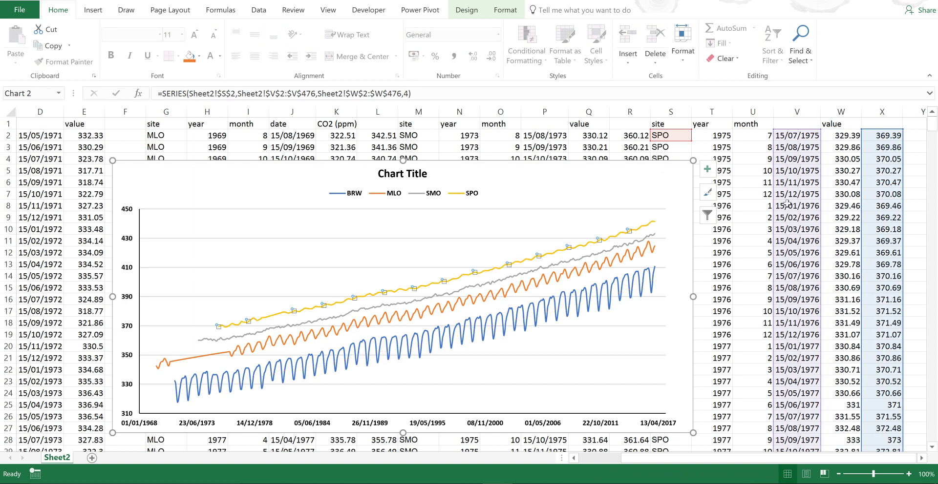
- Delete the vertical value axis from the chart
{"action": "left_click", "coordinate": [626, 170]}
{"action": "left_click_drag", "start_coordinate": [746, 459], "coordinate": [695, 458]}
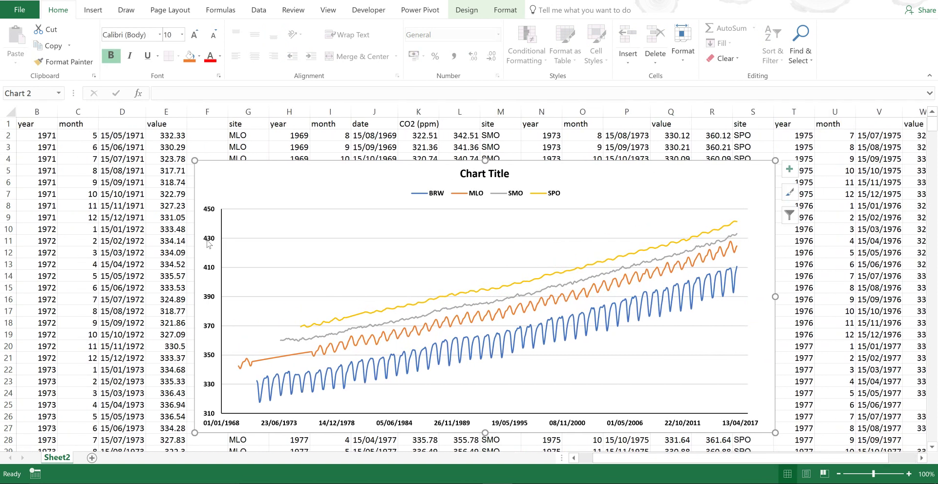
{"action": "key", "text": "Delete"}
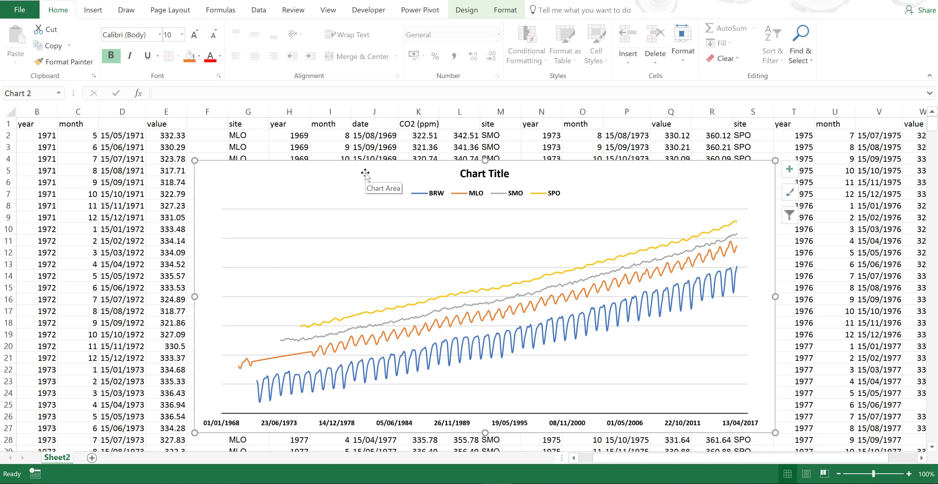
- Enlarge the chart by extending its top edge up to row 2 and its left edge over column E
{"action": "left_click", "coordinate": [627, 147]}
{"action": "left_click", "coordinate": [589, 174]}
{"action": "left_click_drag", "start_coordinate": [485, 161], "coordinate": [482, 131]}
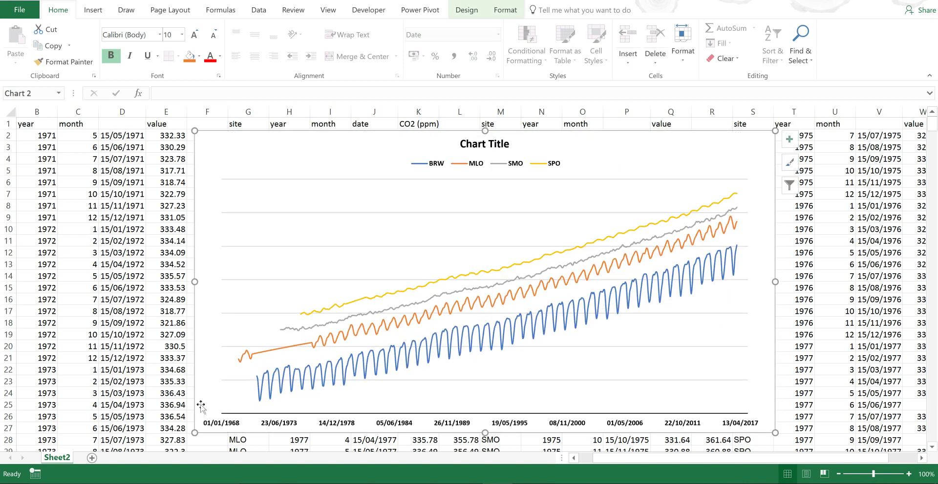
{"action": "left_click_drag", "start_coordinate": [194, 433], "coordinate": [169, 433]}
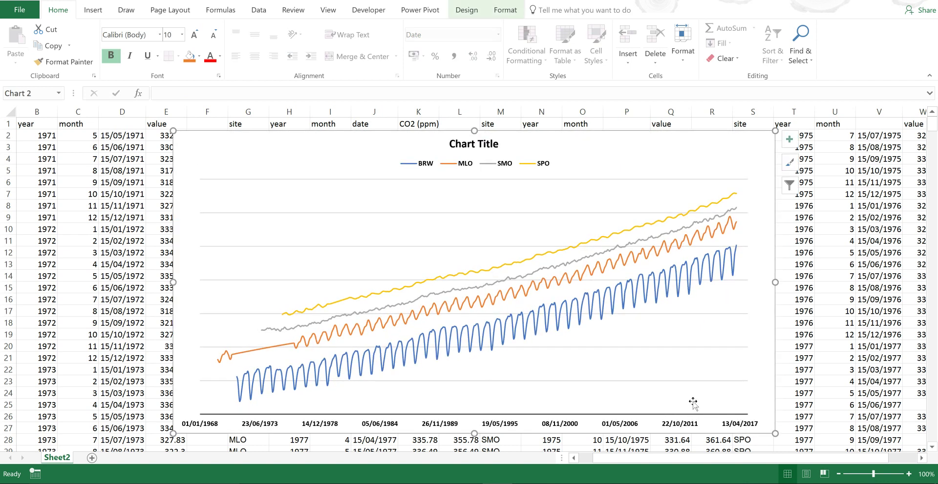
{"action": "left_click", "coordinate": [785, 334]}
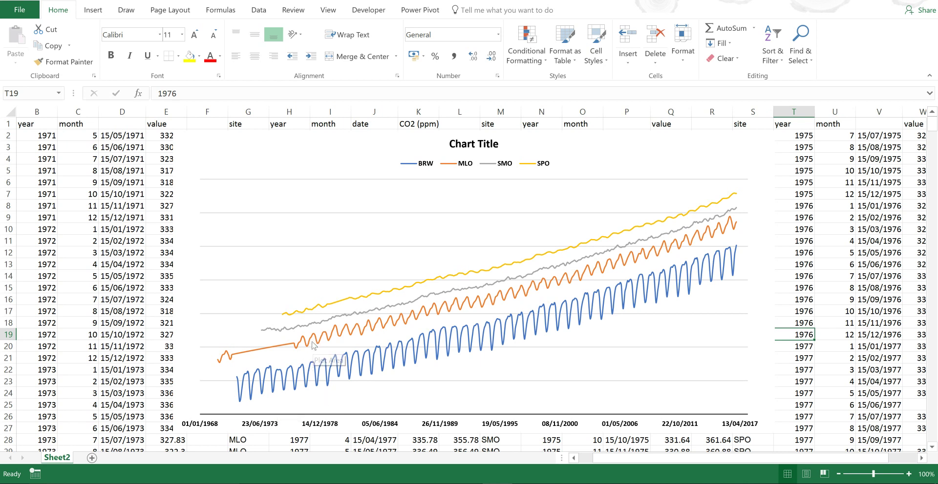
{"action": "mouse_move", "coordinate": [313, 345]}
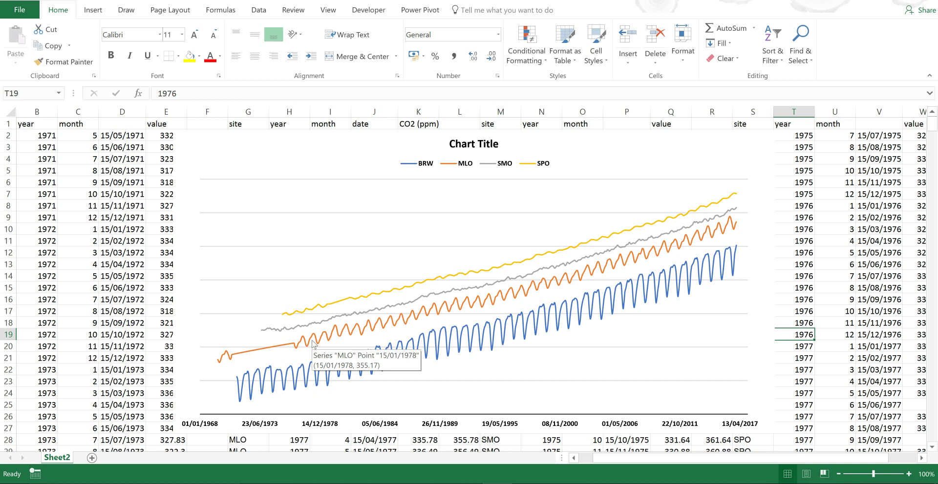
{"action": "mouse_move", "coordinate": [319, 377]}
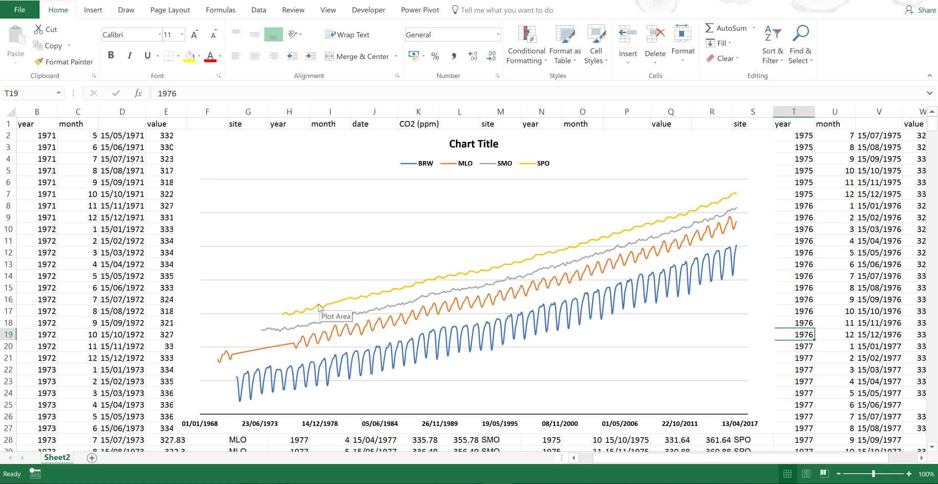
{"action": "mouse_move", "coordinate": [317, 310]}
{"action": "mouse_move", "coordinate": [282, 333]}
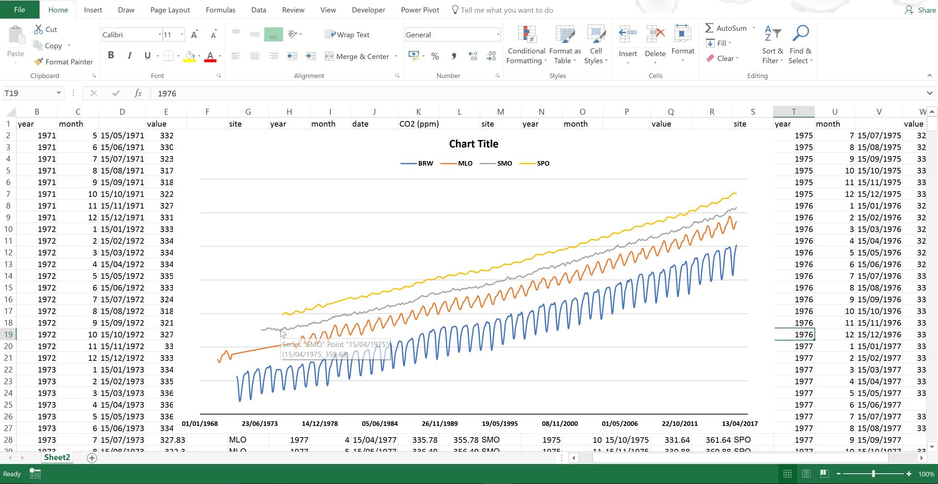